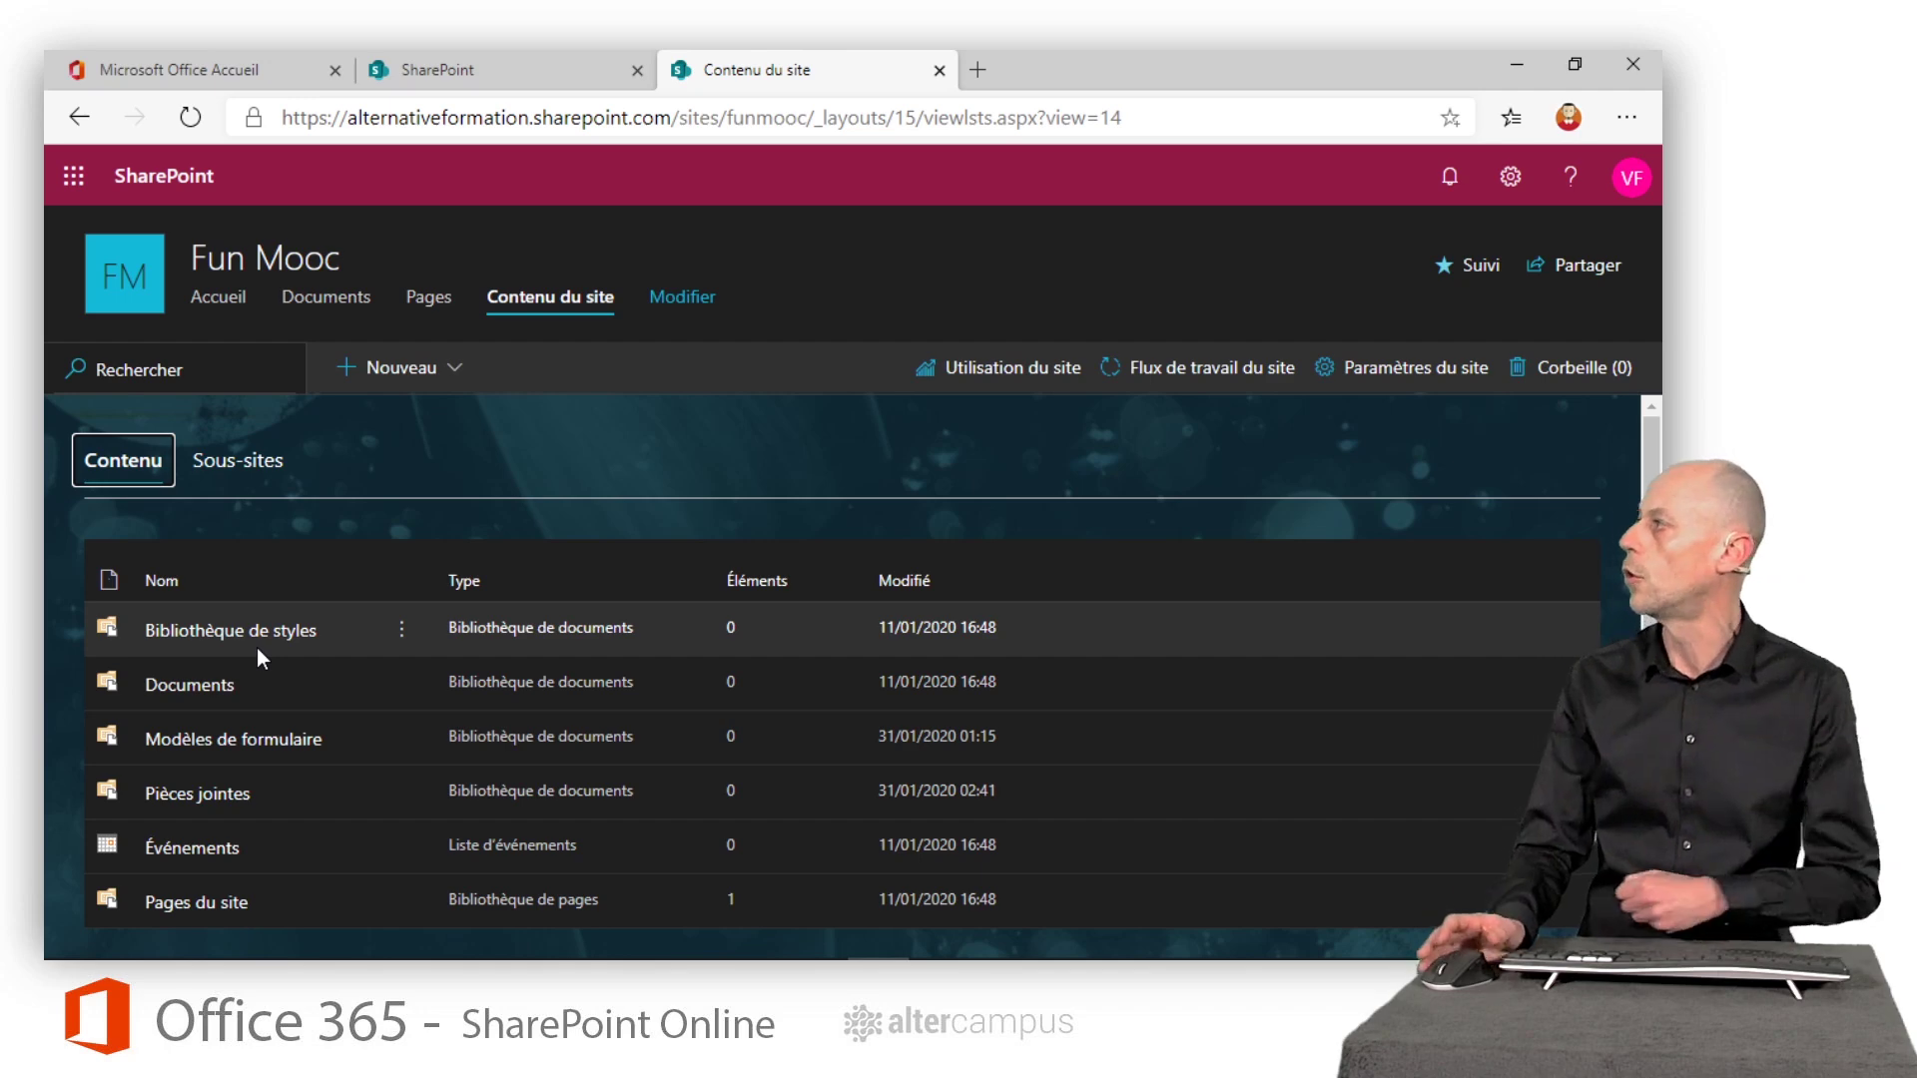
Step: Close the Fun Mooc site contents, open the Digital Learning site and view its options for creating content
{"action": "left_click", "coordinate": [940, 70]}
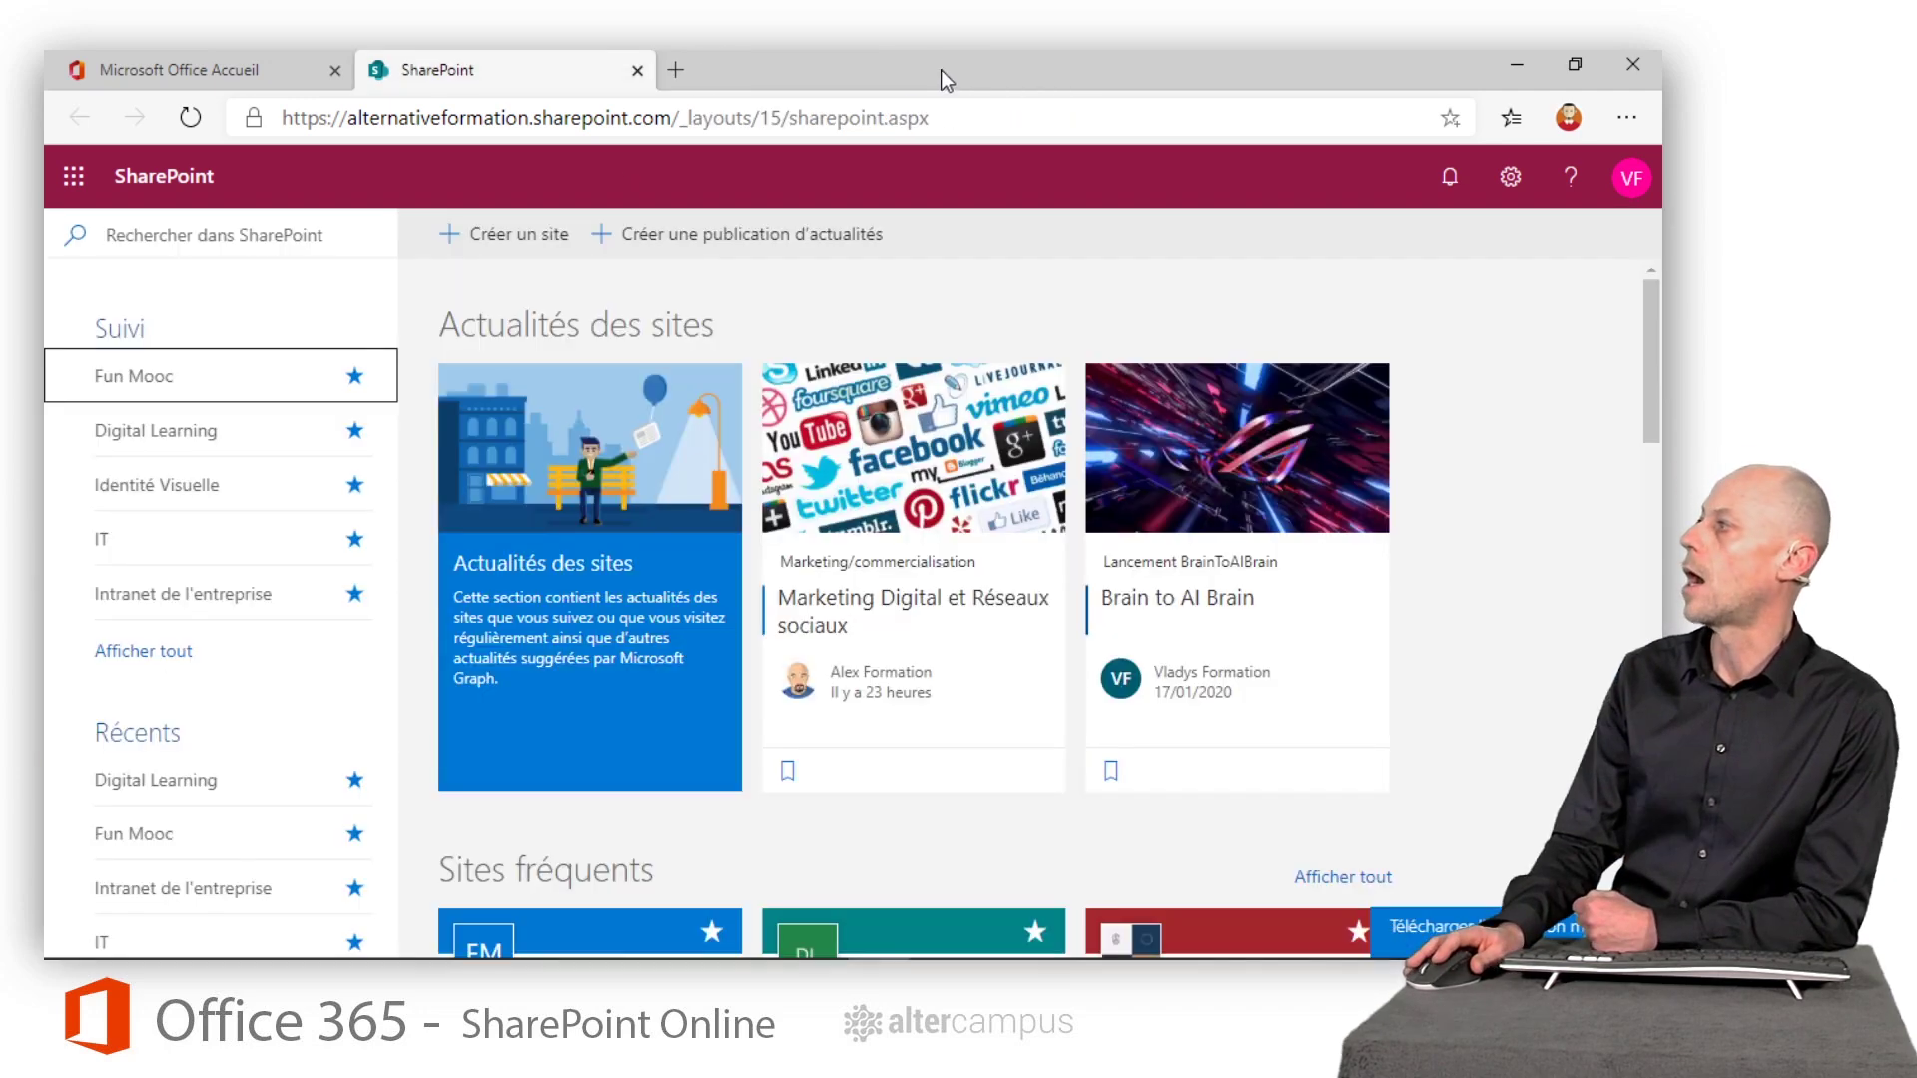
{"action": "left_click", "coordinate": [231, 446]}
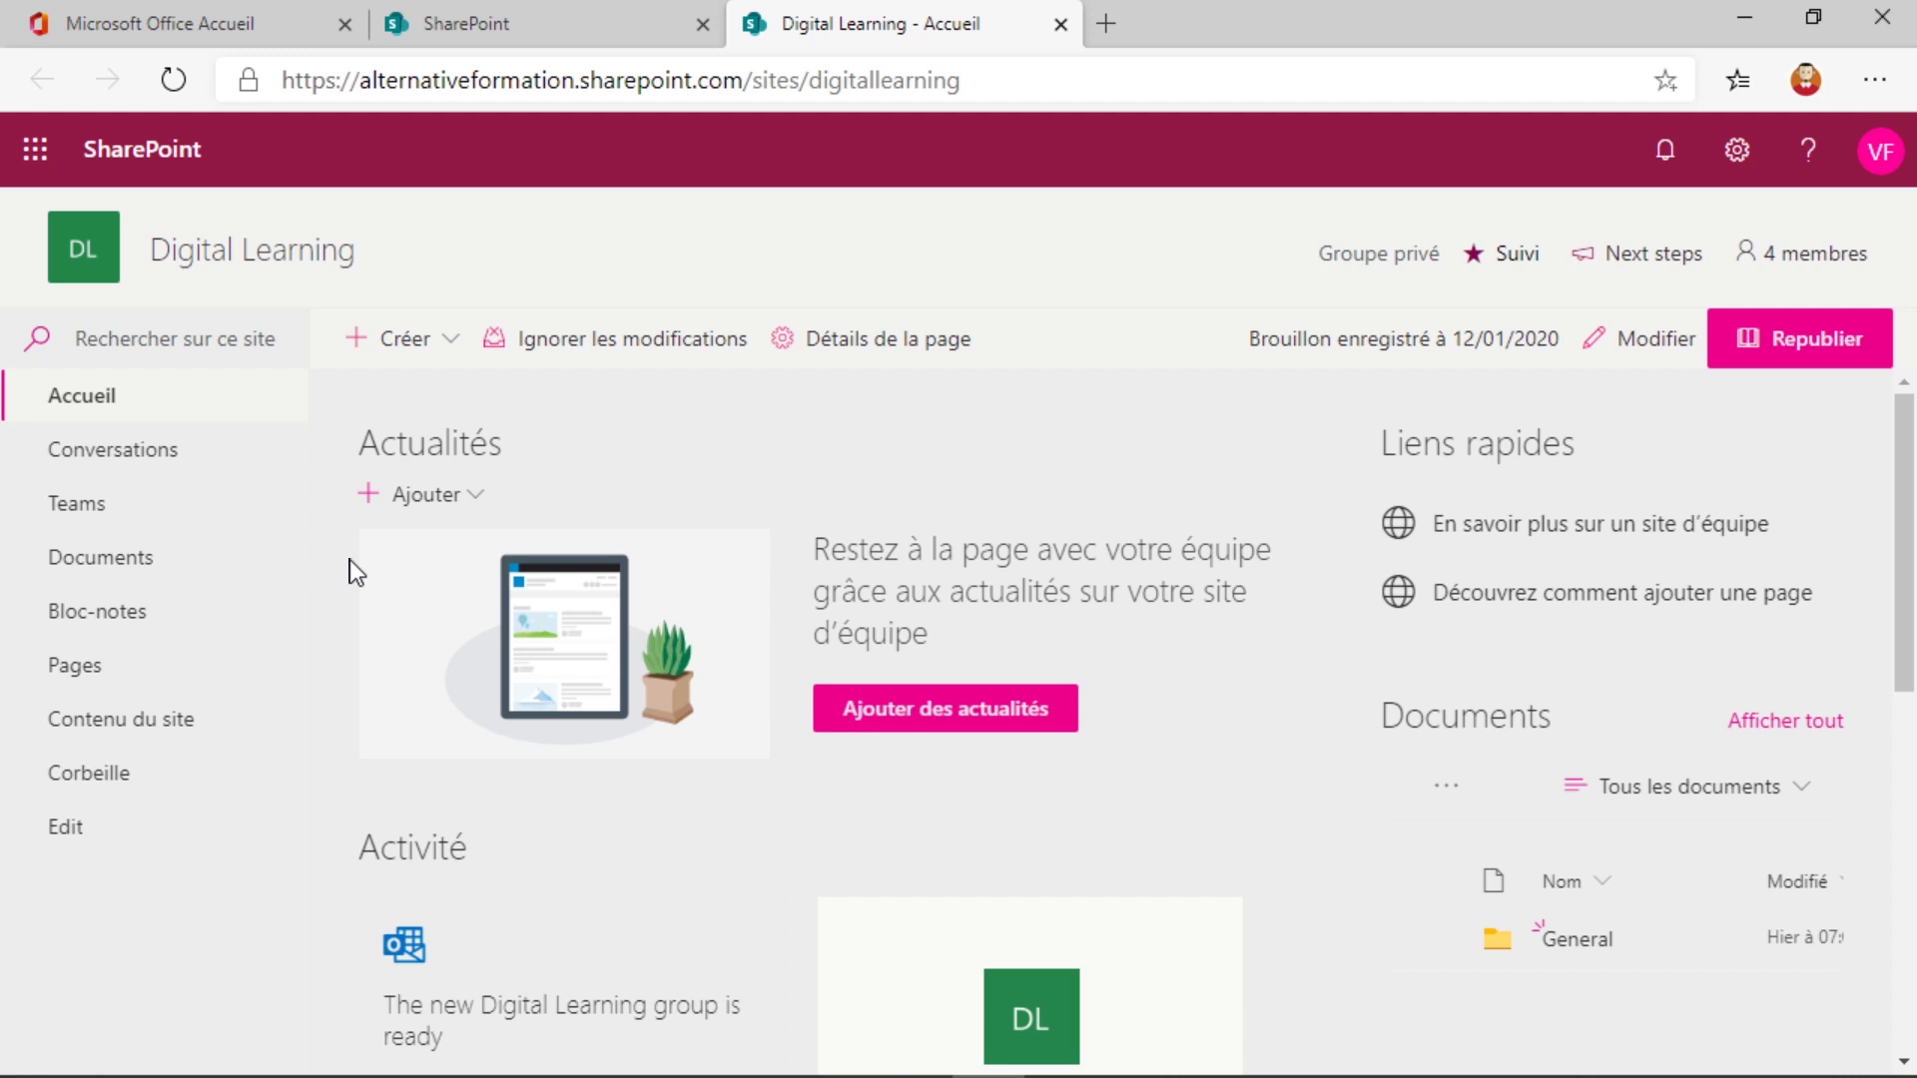
{"action": "left_click", "coordinate": [447, 350]}
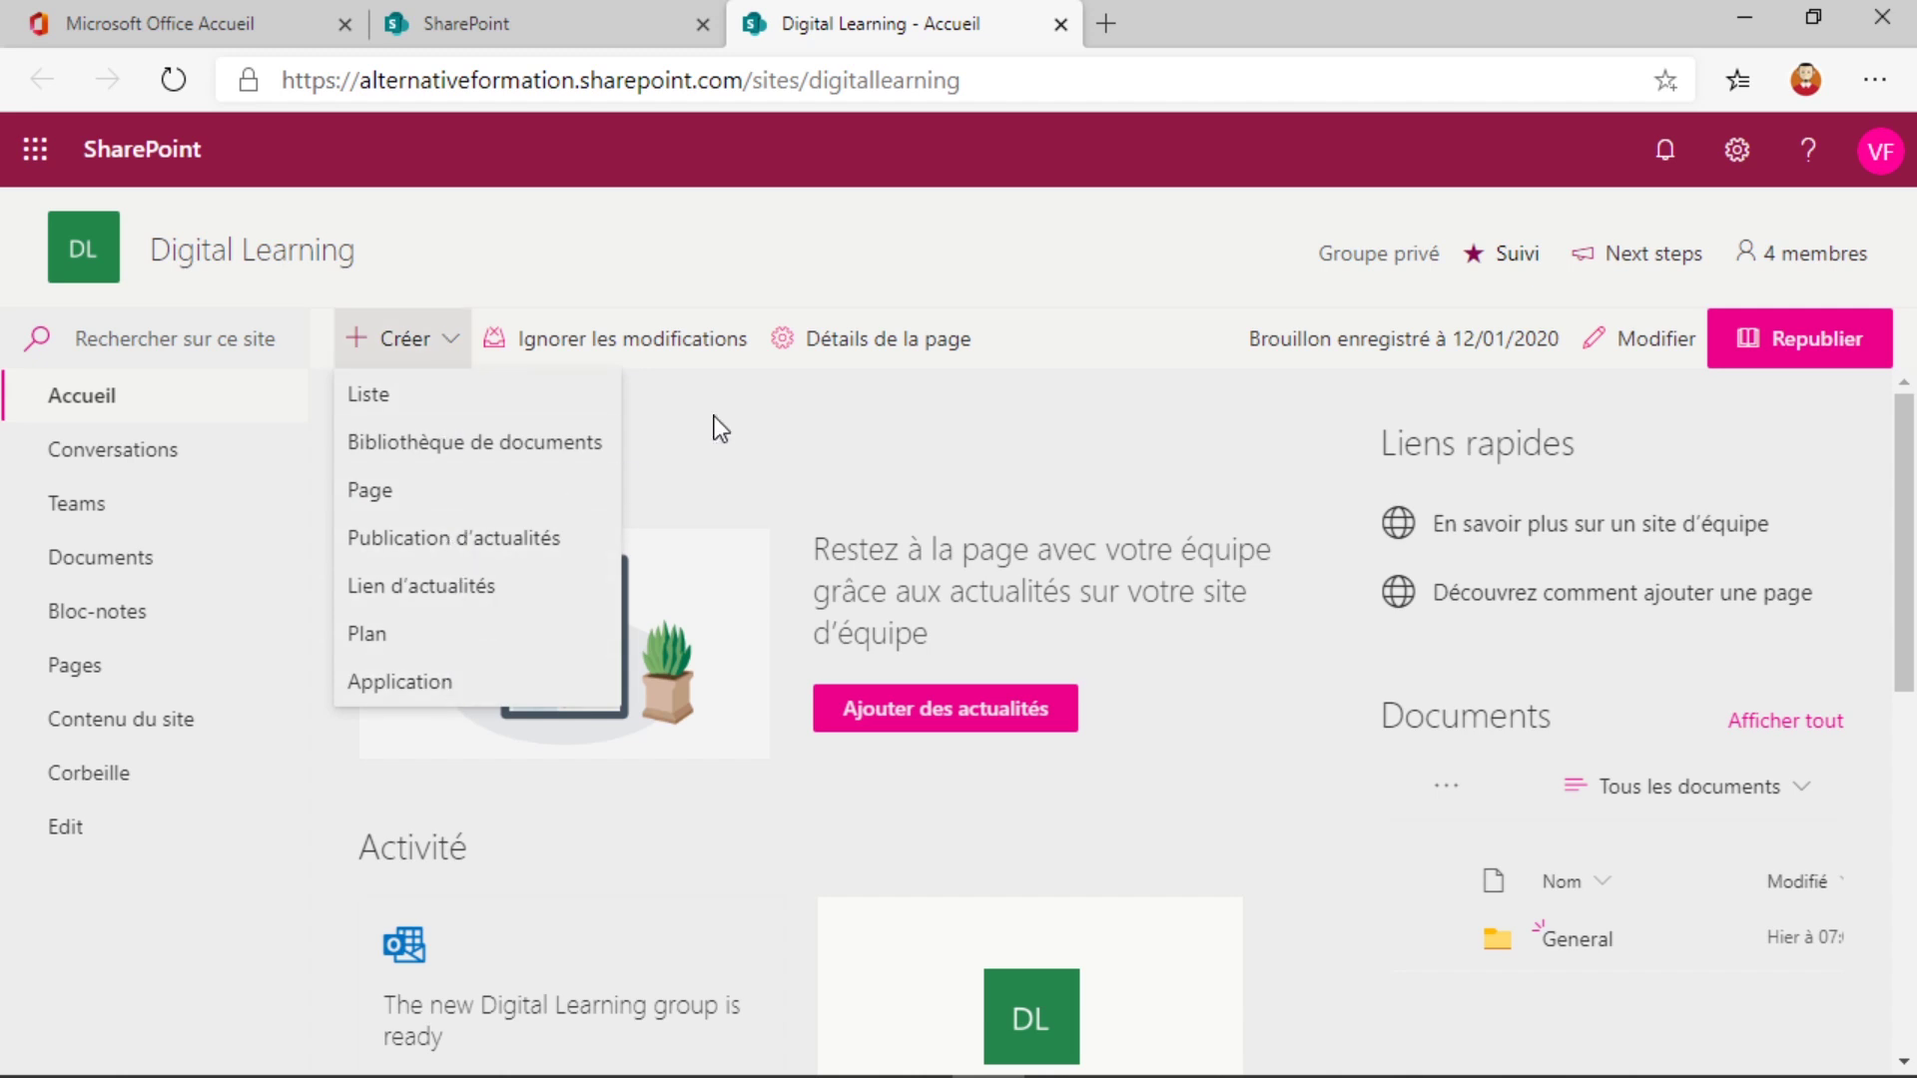
Step: Add an Enquête application named "Enquete" to the Digital Learning site from the applications that can be added
{"action": "left_click", "coordinate": [1735, 164]}
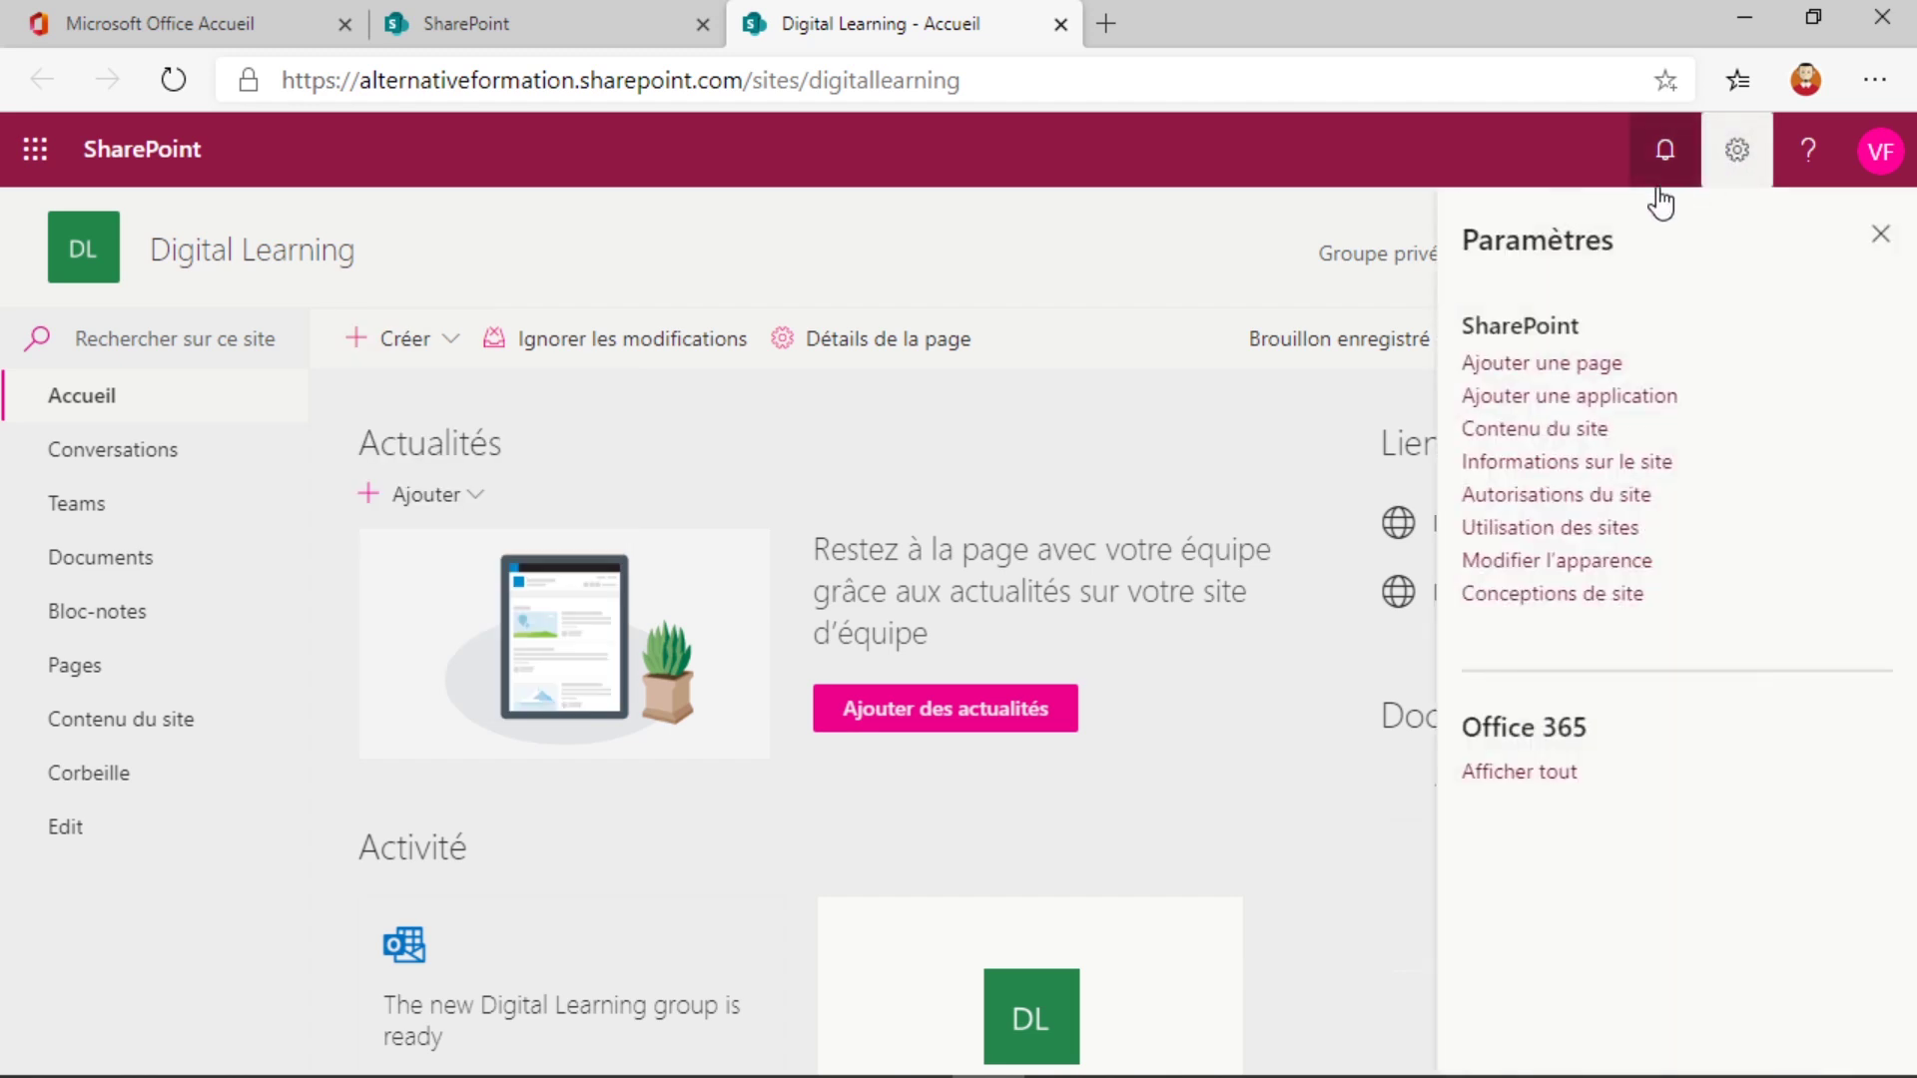
{"action": "left_click", "coordinate": [1616, 402]}
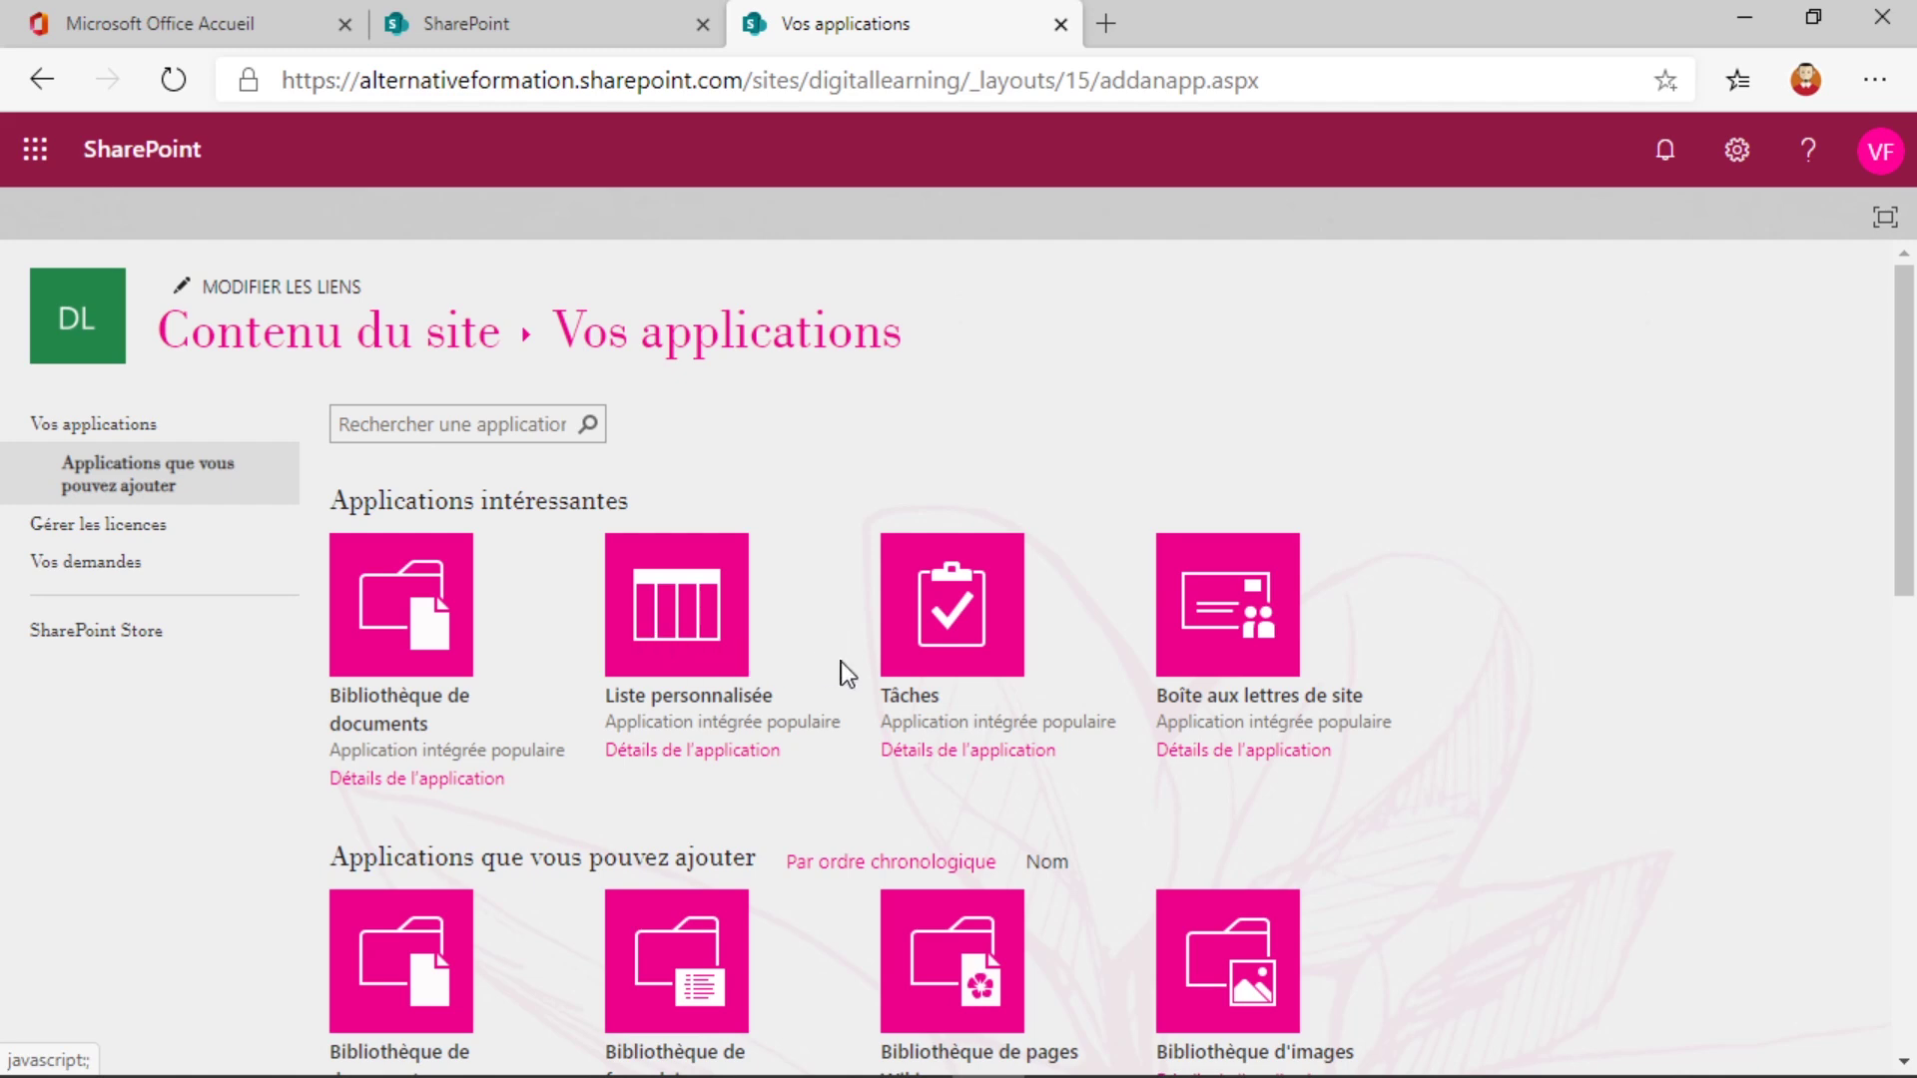
{"action": "scroll", "coordinate": [949, 679], "scroll_direction": "down", "scroll_amount": 1}
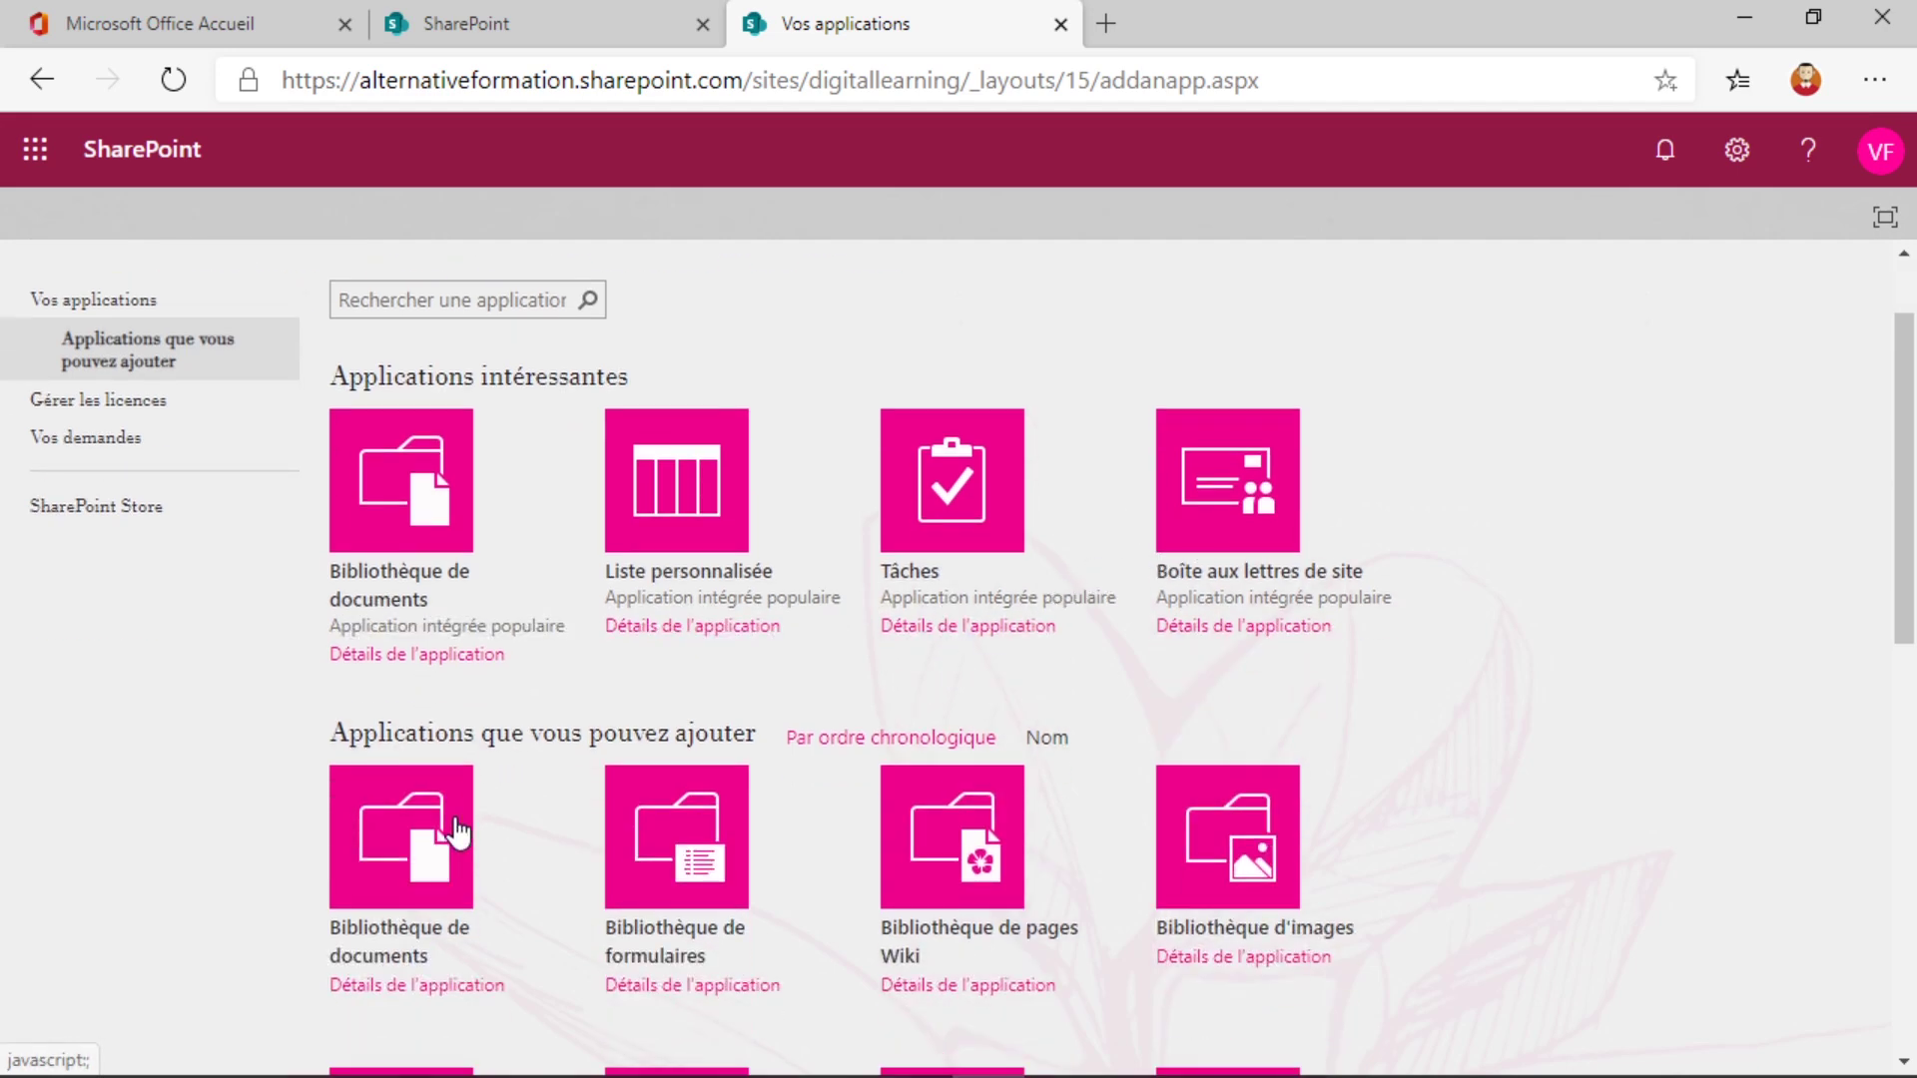
{"action": "scroll", "coordinate": [461, 837], "scroll_direction": "down", "scroll_amount": 2}
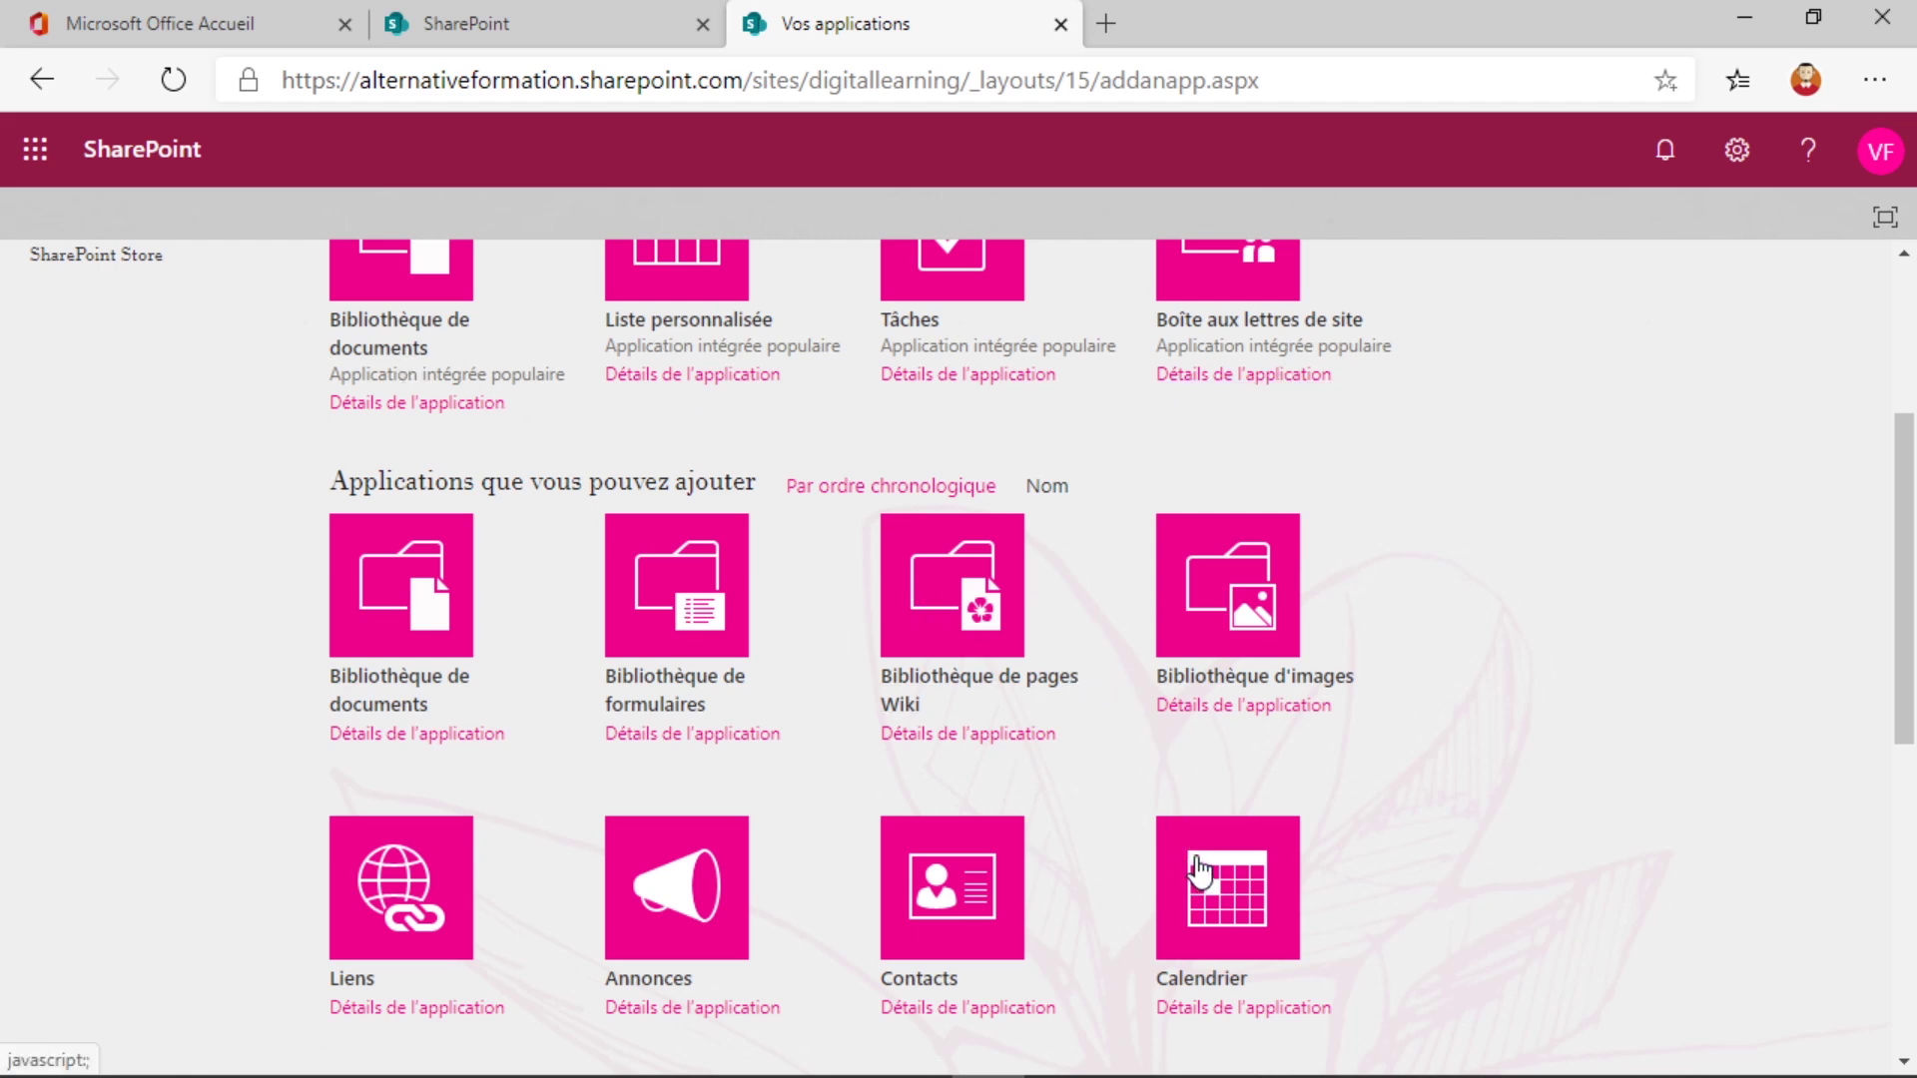
{"action": "scroll", "coordinate": [1134, 699], "scroll_direction": "down", "scroll_amount": 1}
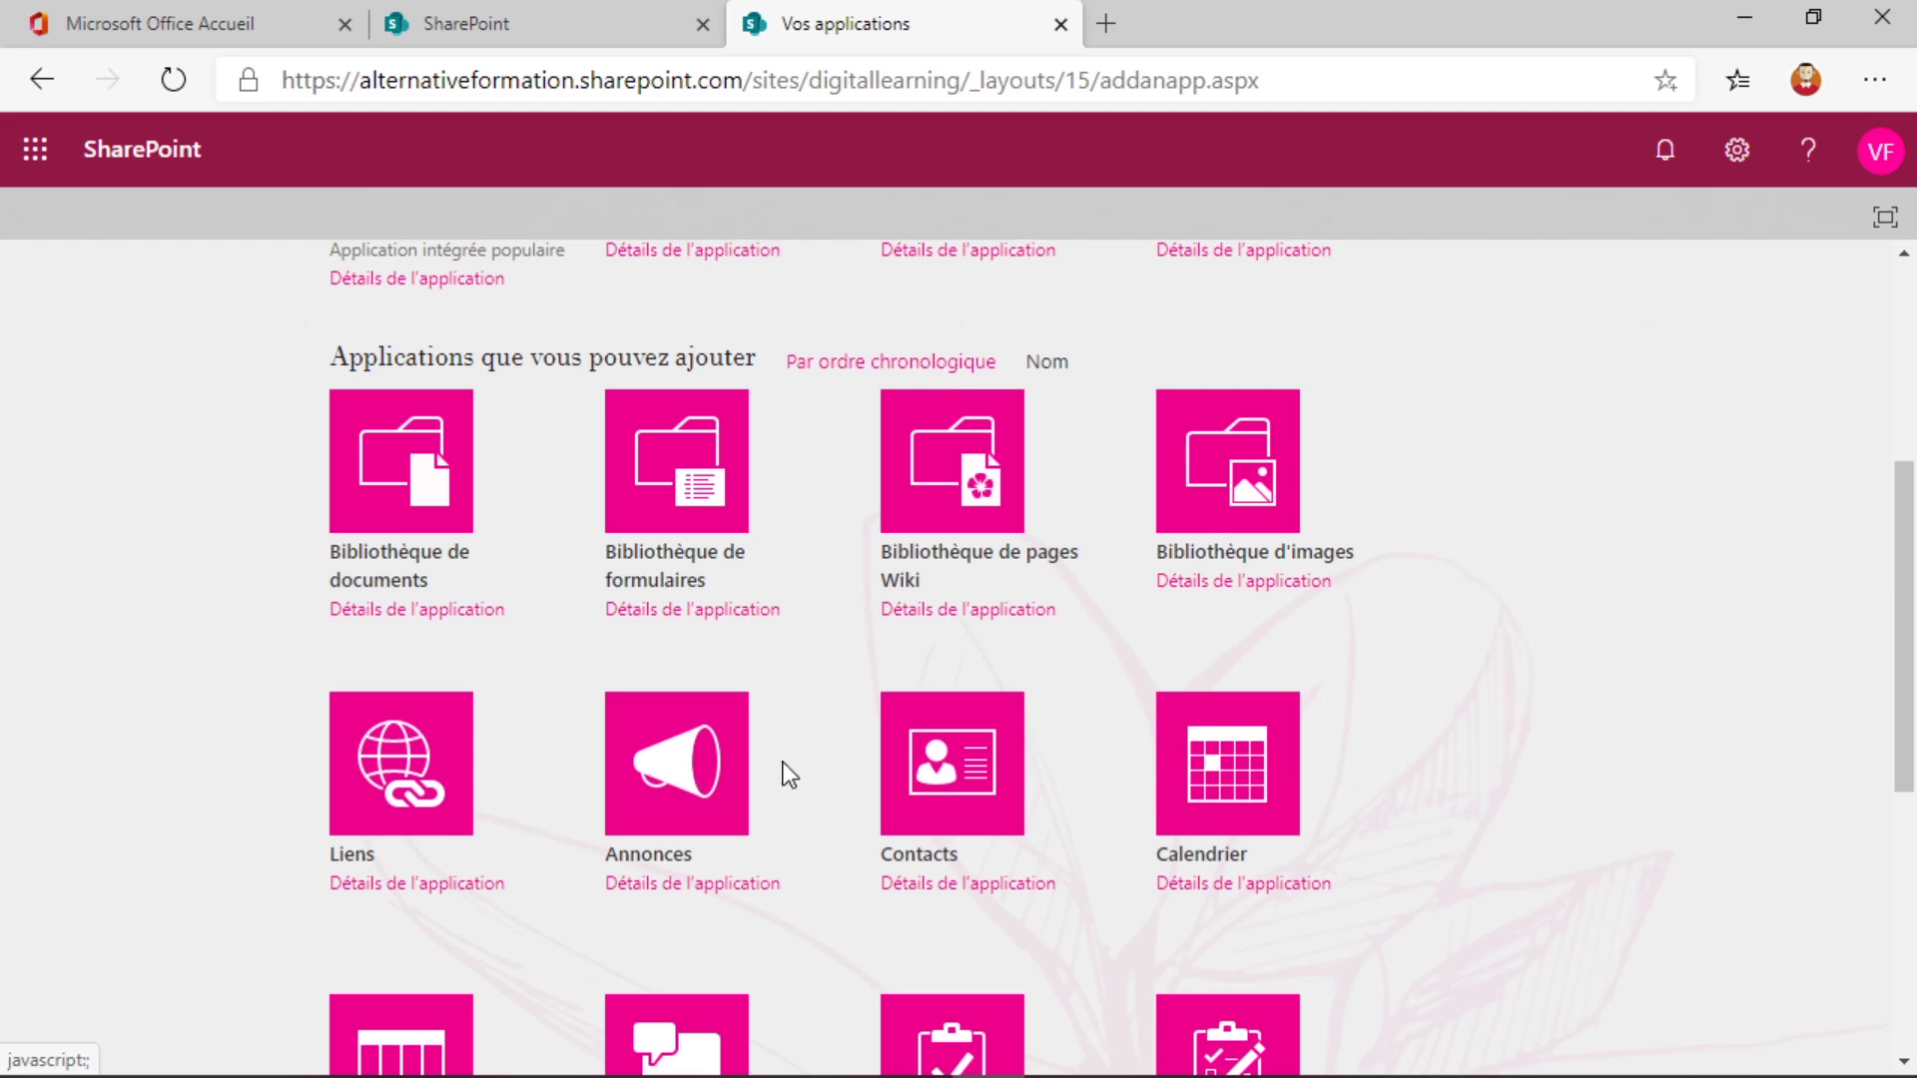
{"action": "scroll", "coordinate": [789, 764], "scroll_direction": "down", "scroll_amount": 1}
{"action": "scroll", "coordinate": [663, 843], "scroll_direction": "down", "scroll_amount": 2}
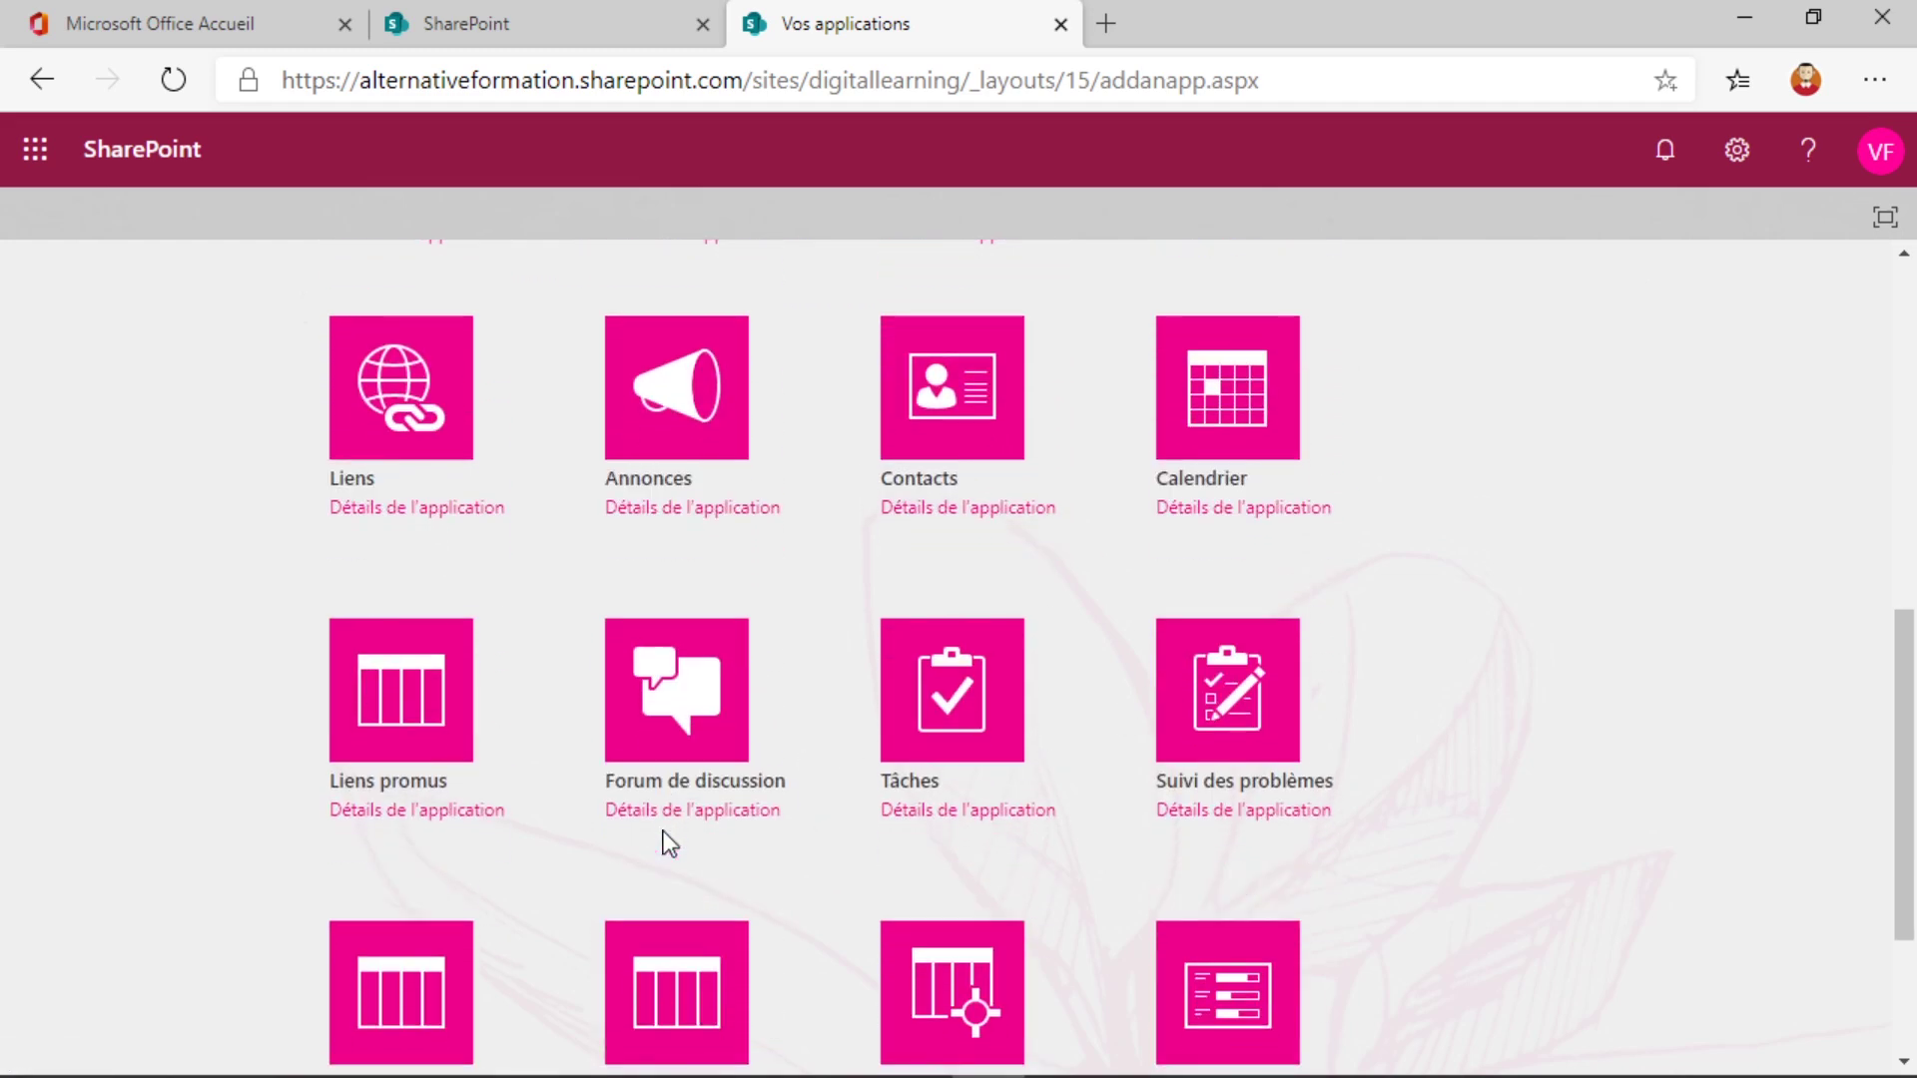
{"action": "scroll", "coordinate": [720, 831], "scroll_direction": "down", "scroll_amount": 1}
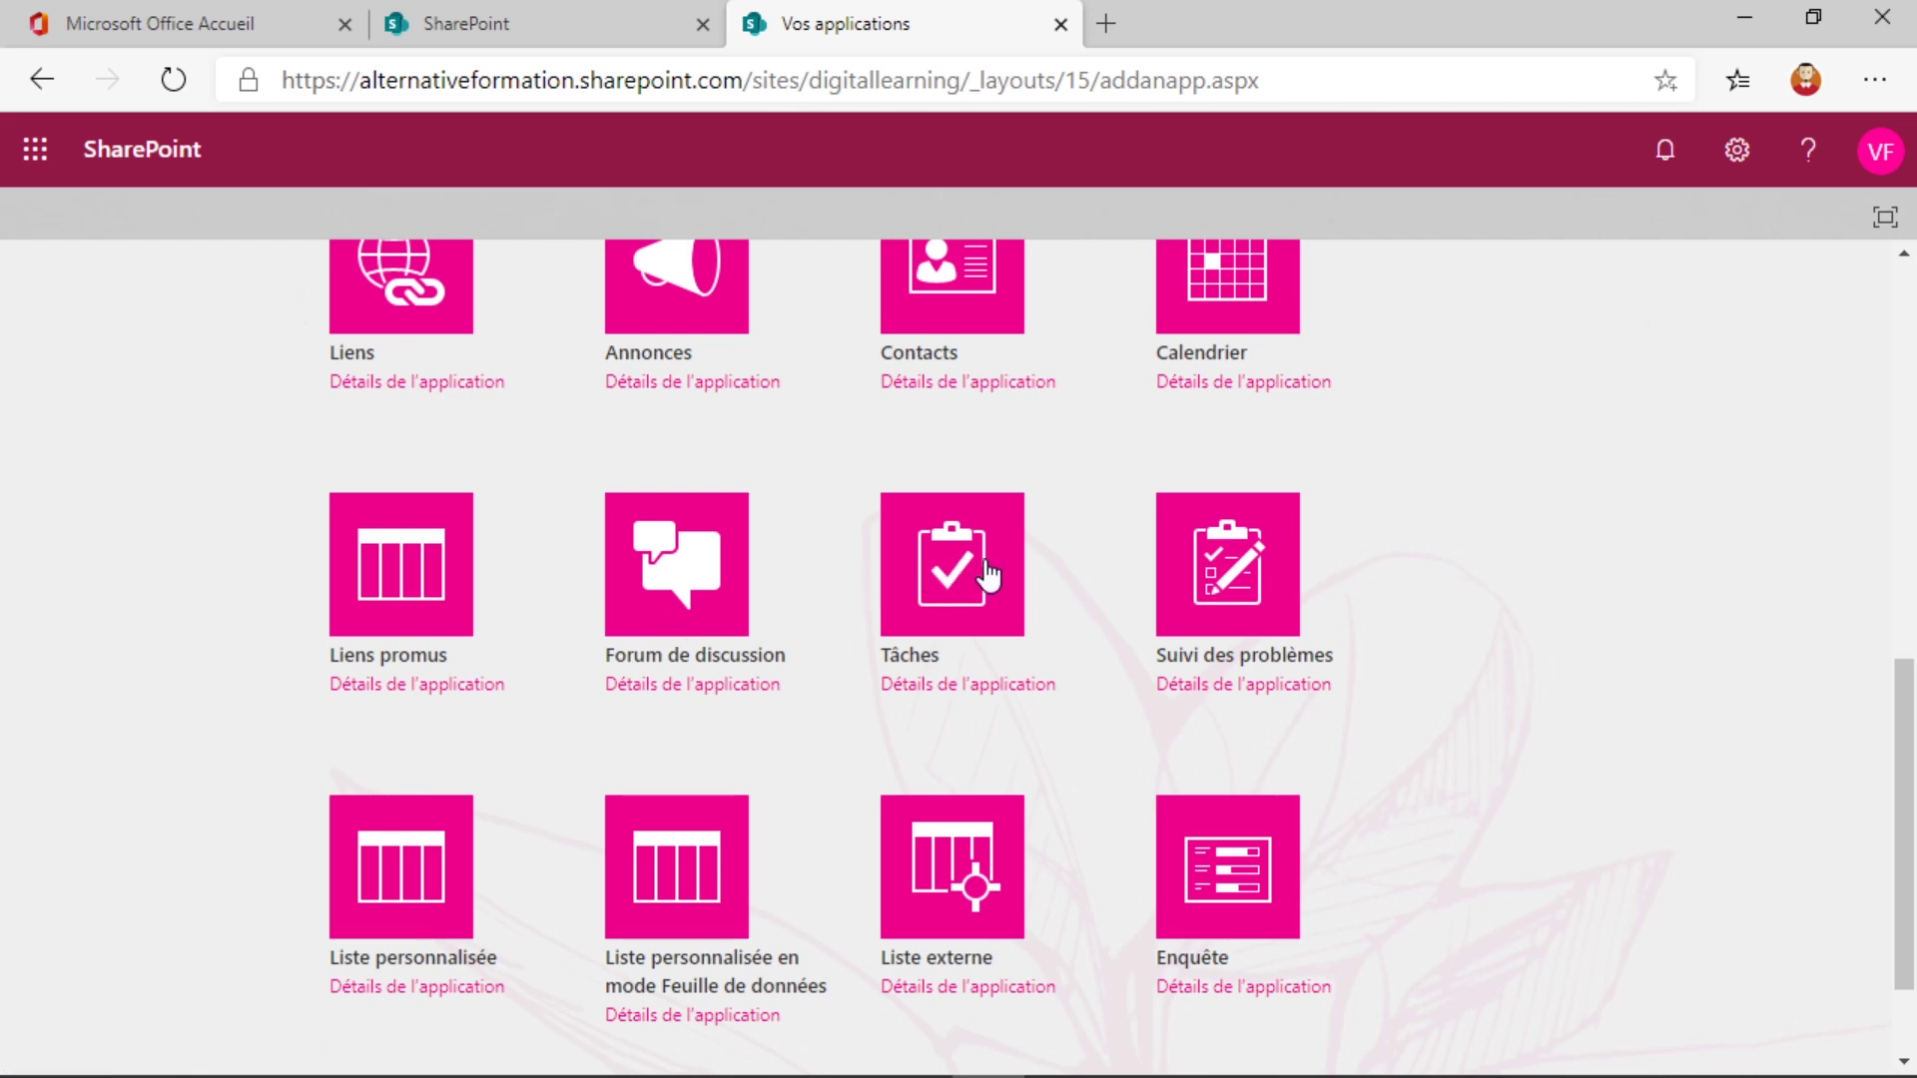
{"action": "left_click", "coordinate": [1198, 887]}
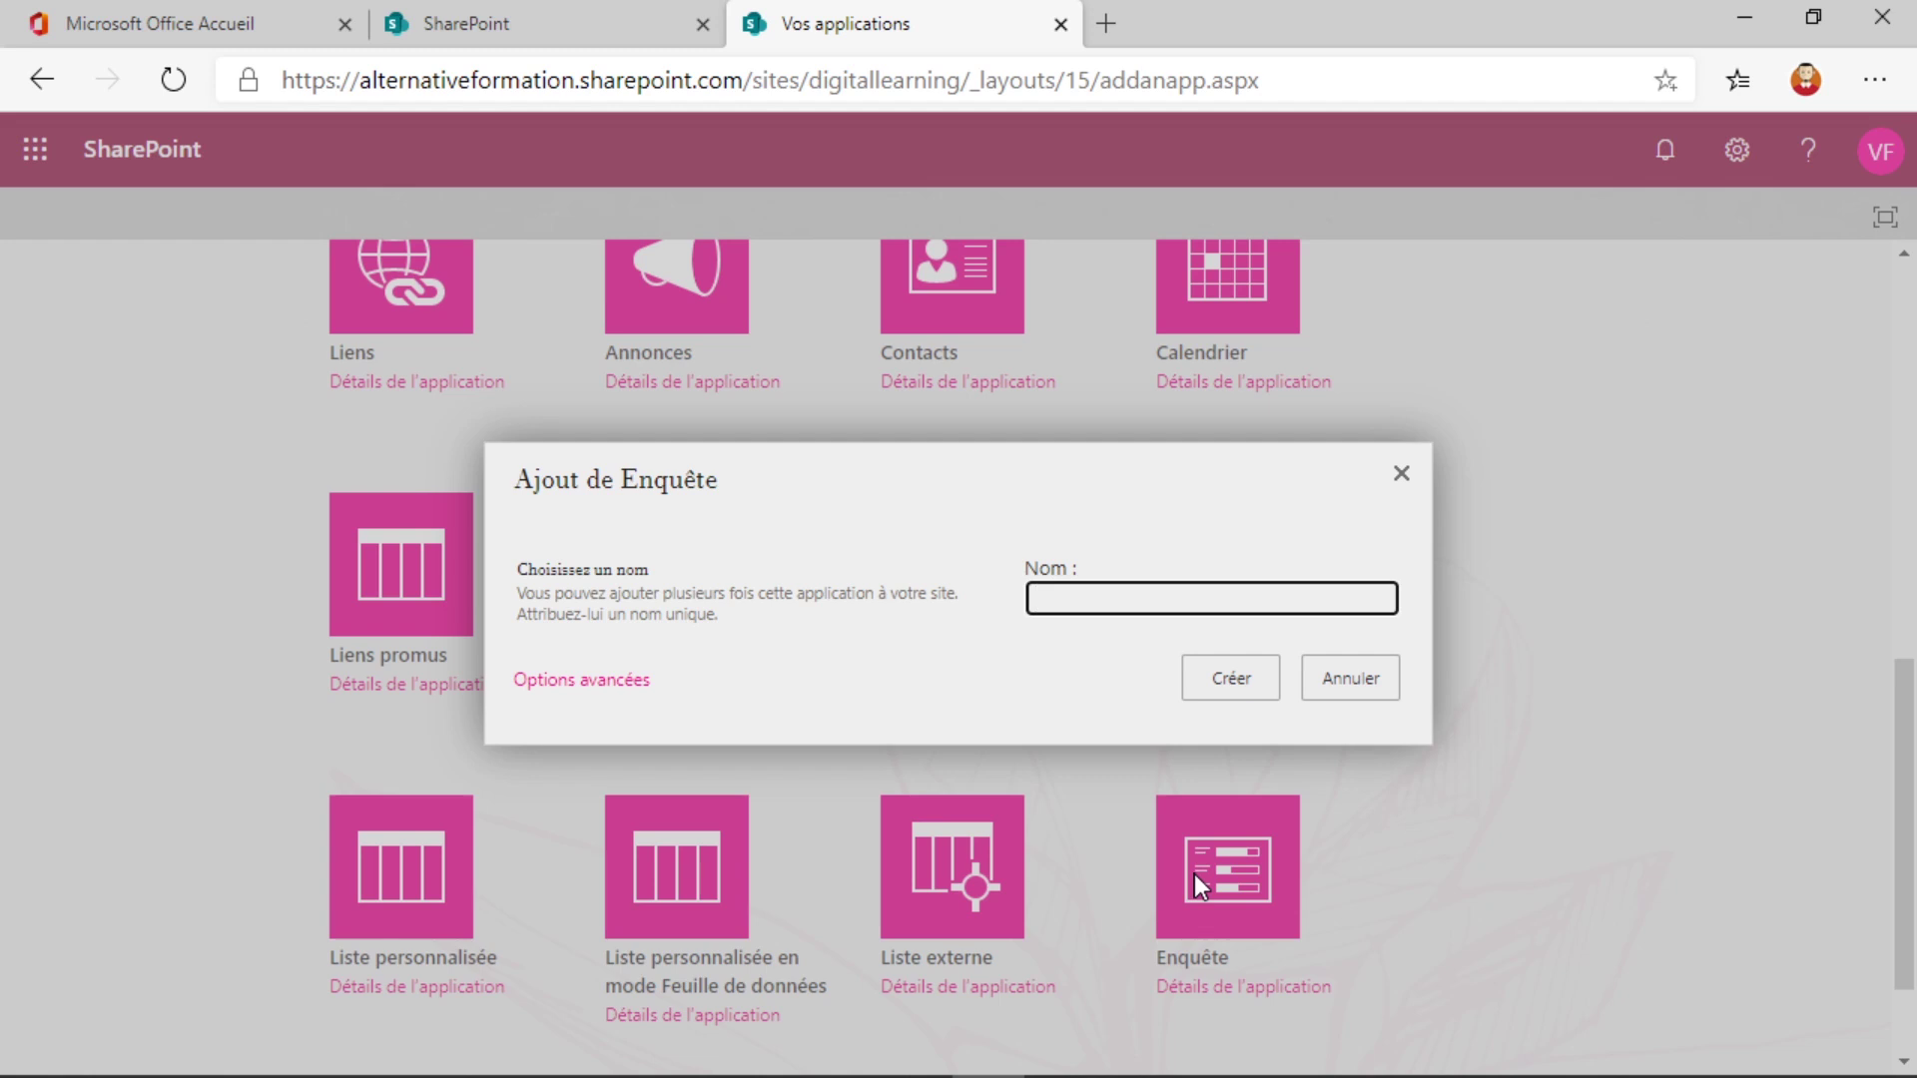
{"action": "type", "text": "Enquete"}
{"action": "key", "text": "Return"}
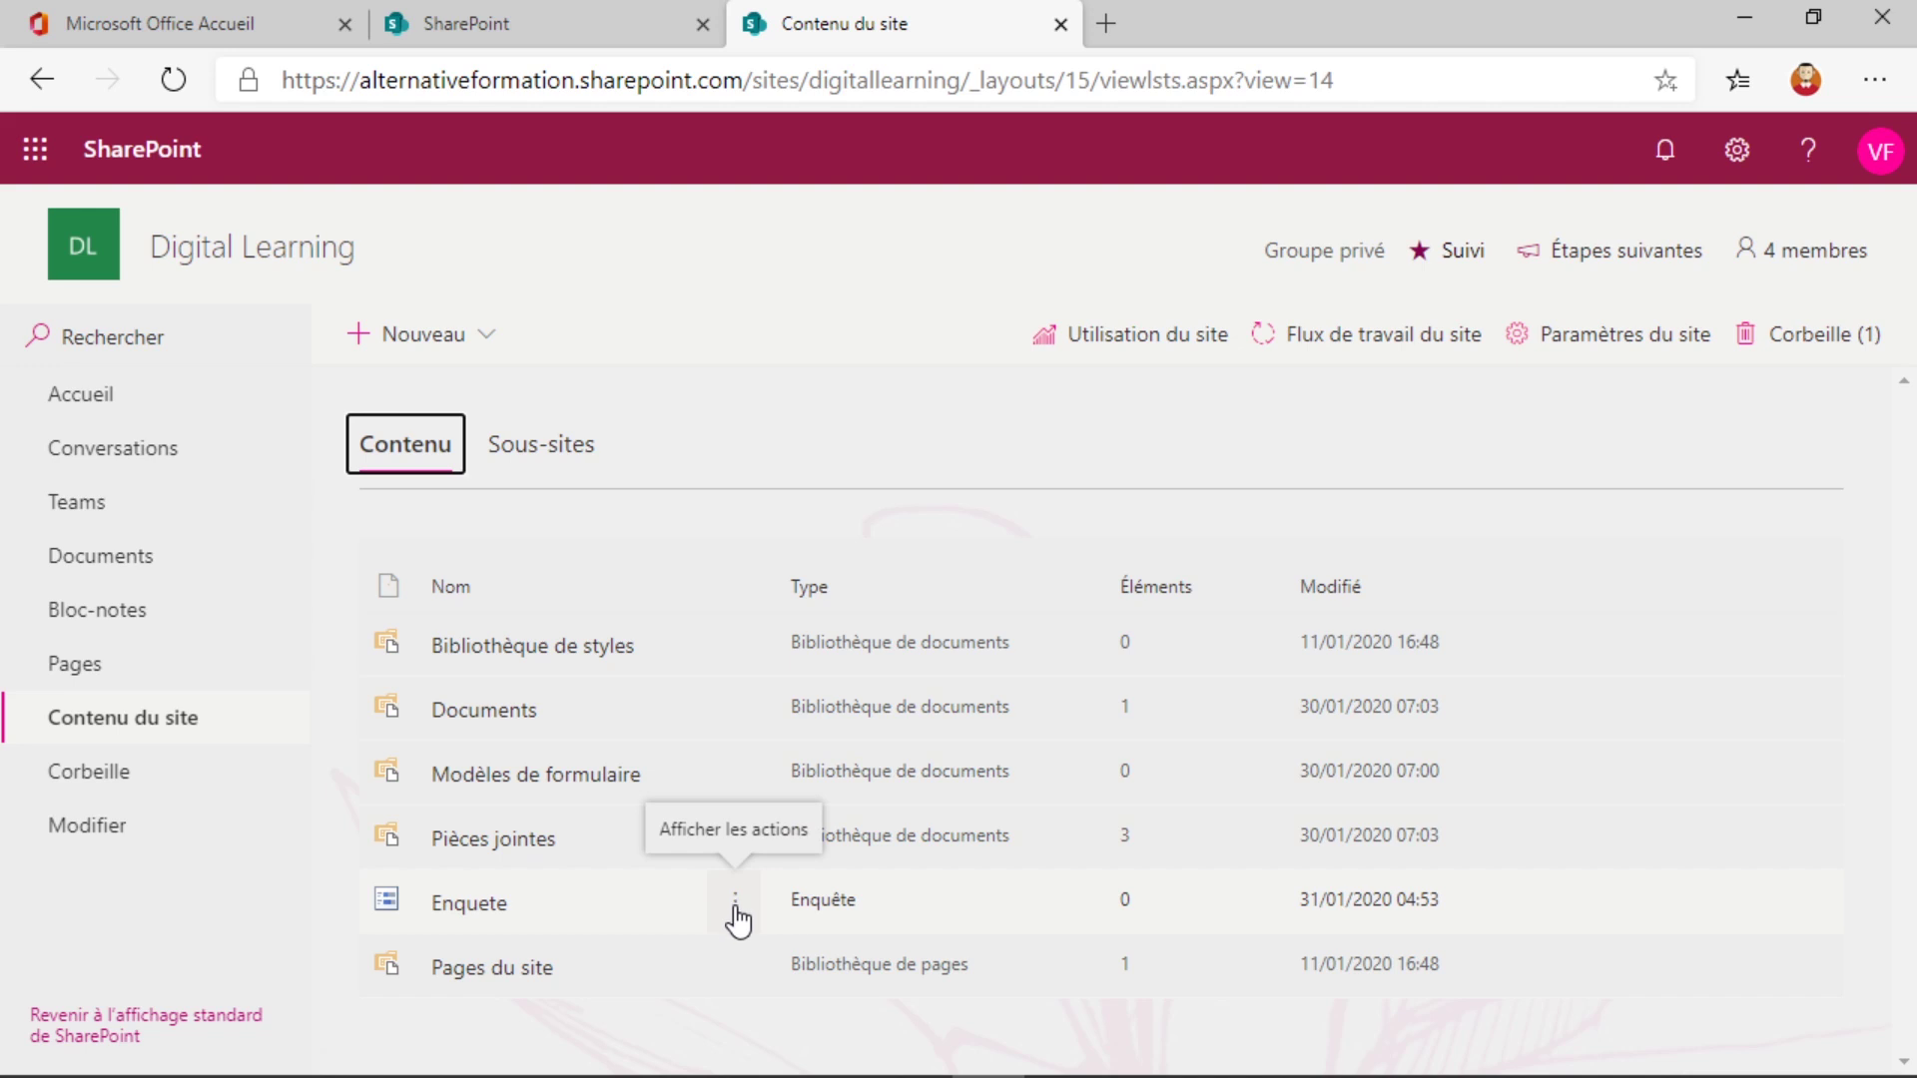
Step: In the general settings of the Enquete survey, enable its display in the Lancement rapide pane and save
{"action": "left_click", "coordinate": [735, 909]}
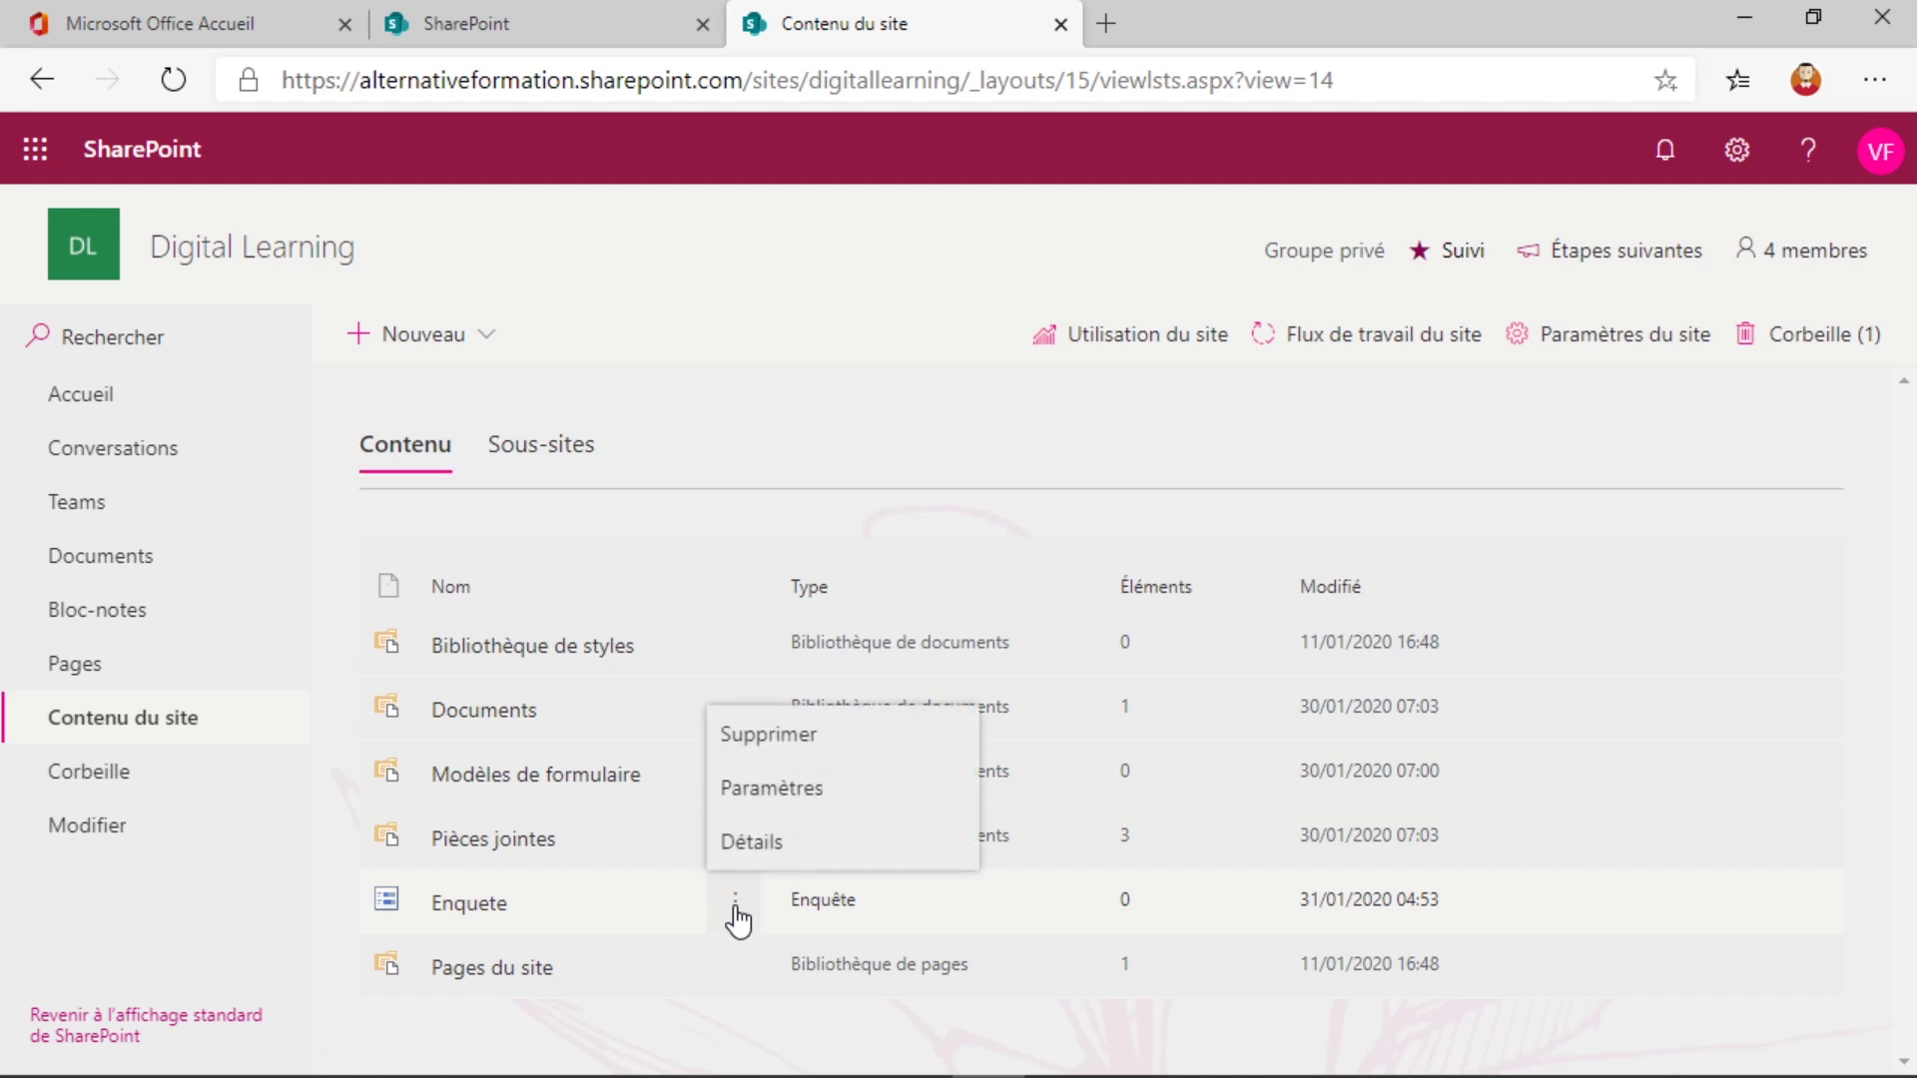
{"action": "left_click", "coordinate": [772, 789]}
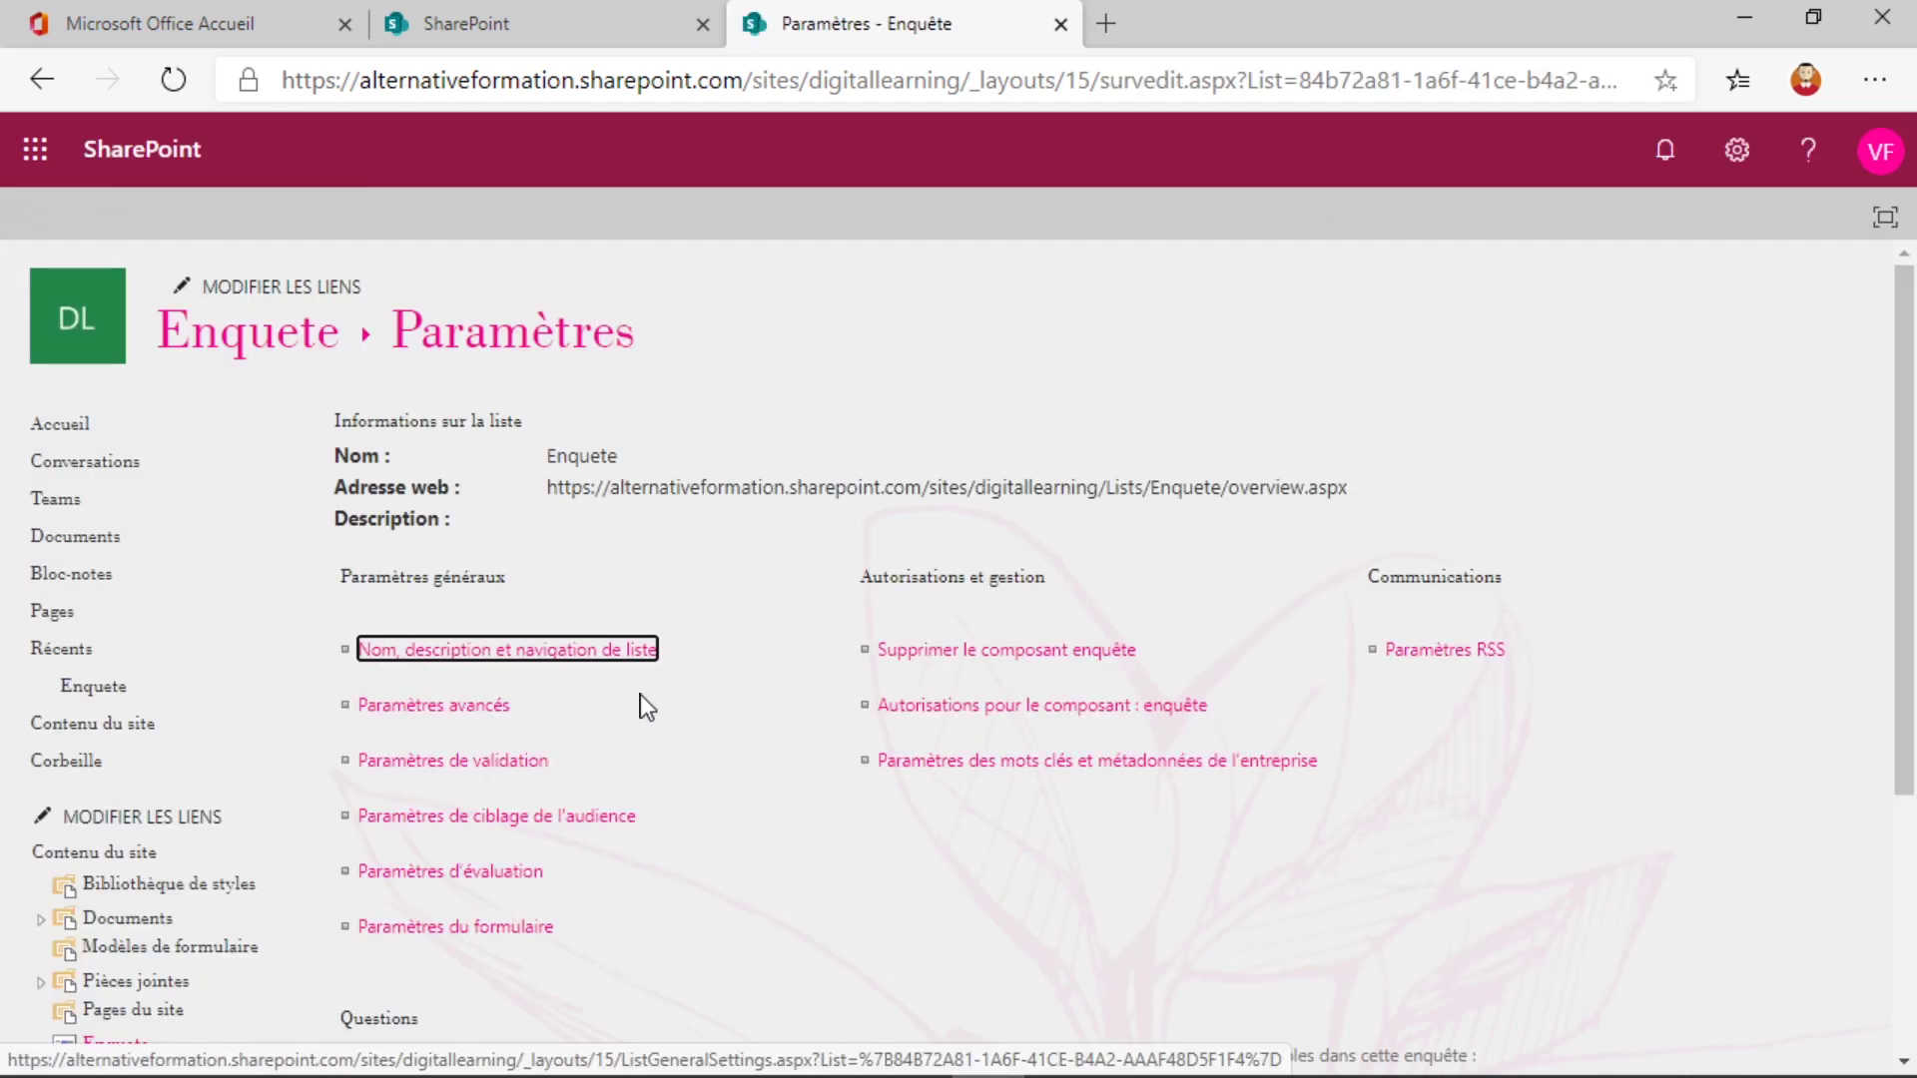
{"action": "left_click", "coordinate": [502, 662]}
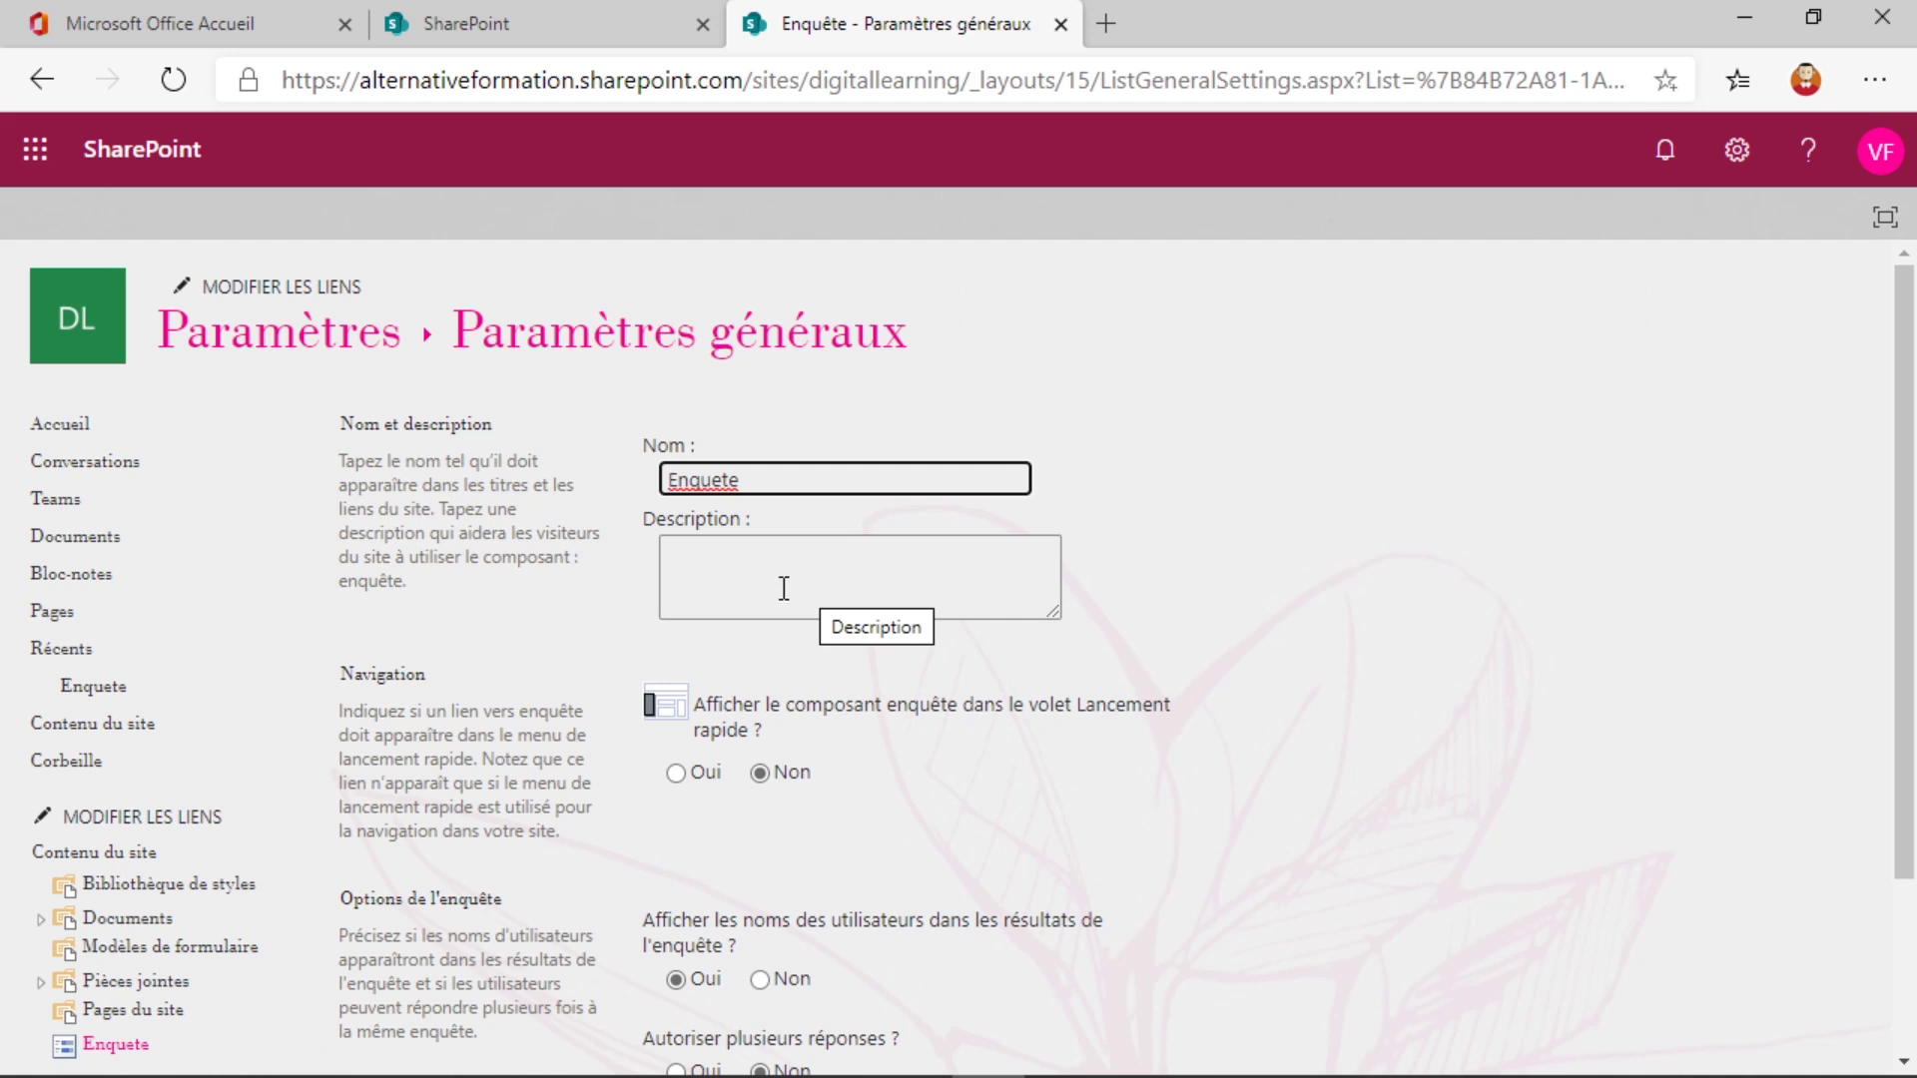
{"action": "left_click", "coordinate": [676, 775]}
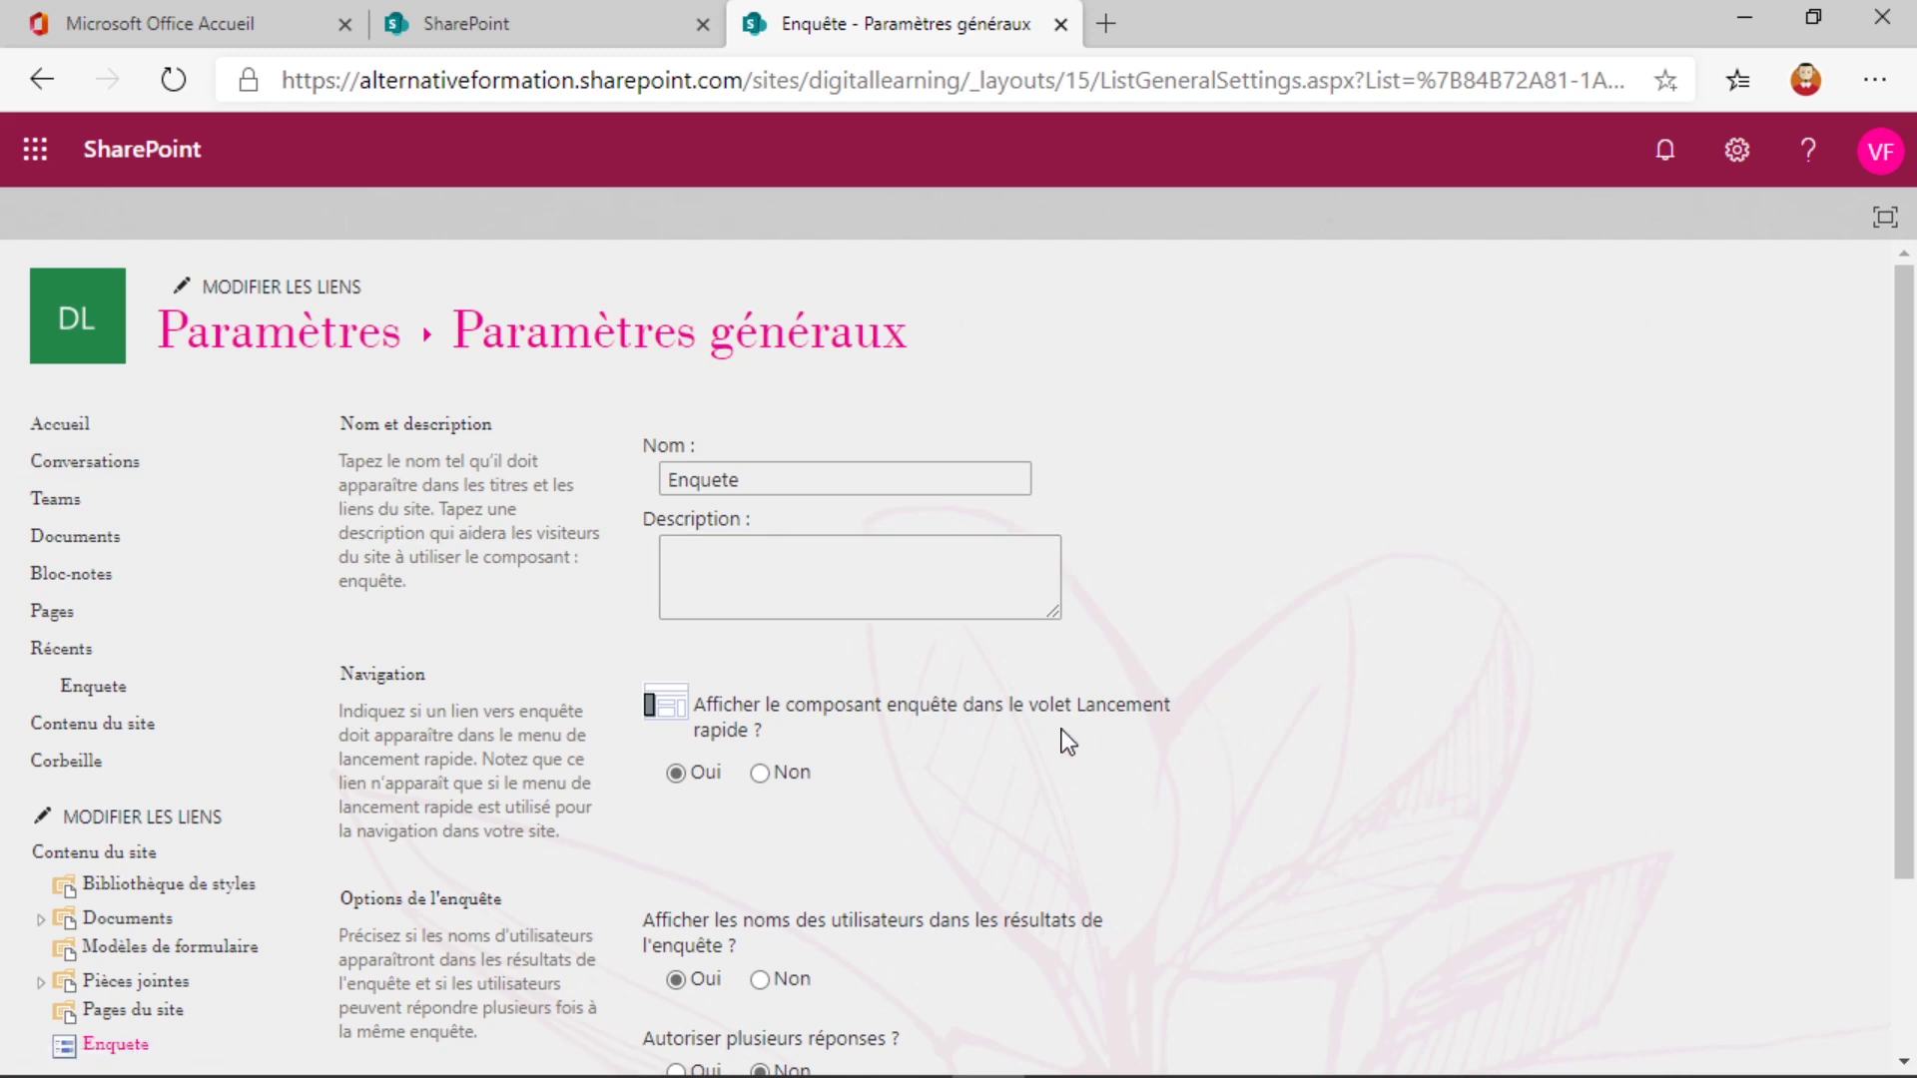
{"action": "scroll", "coordinate": [1005, 795], "scroll_direction": "down", "scroll_amount": 2}
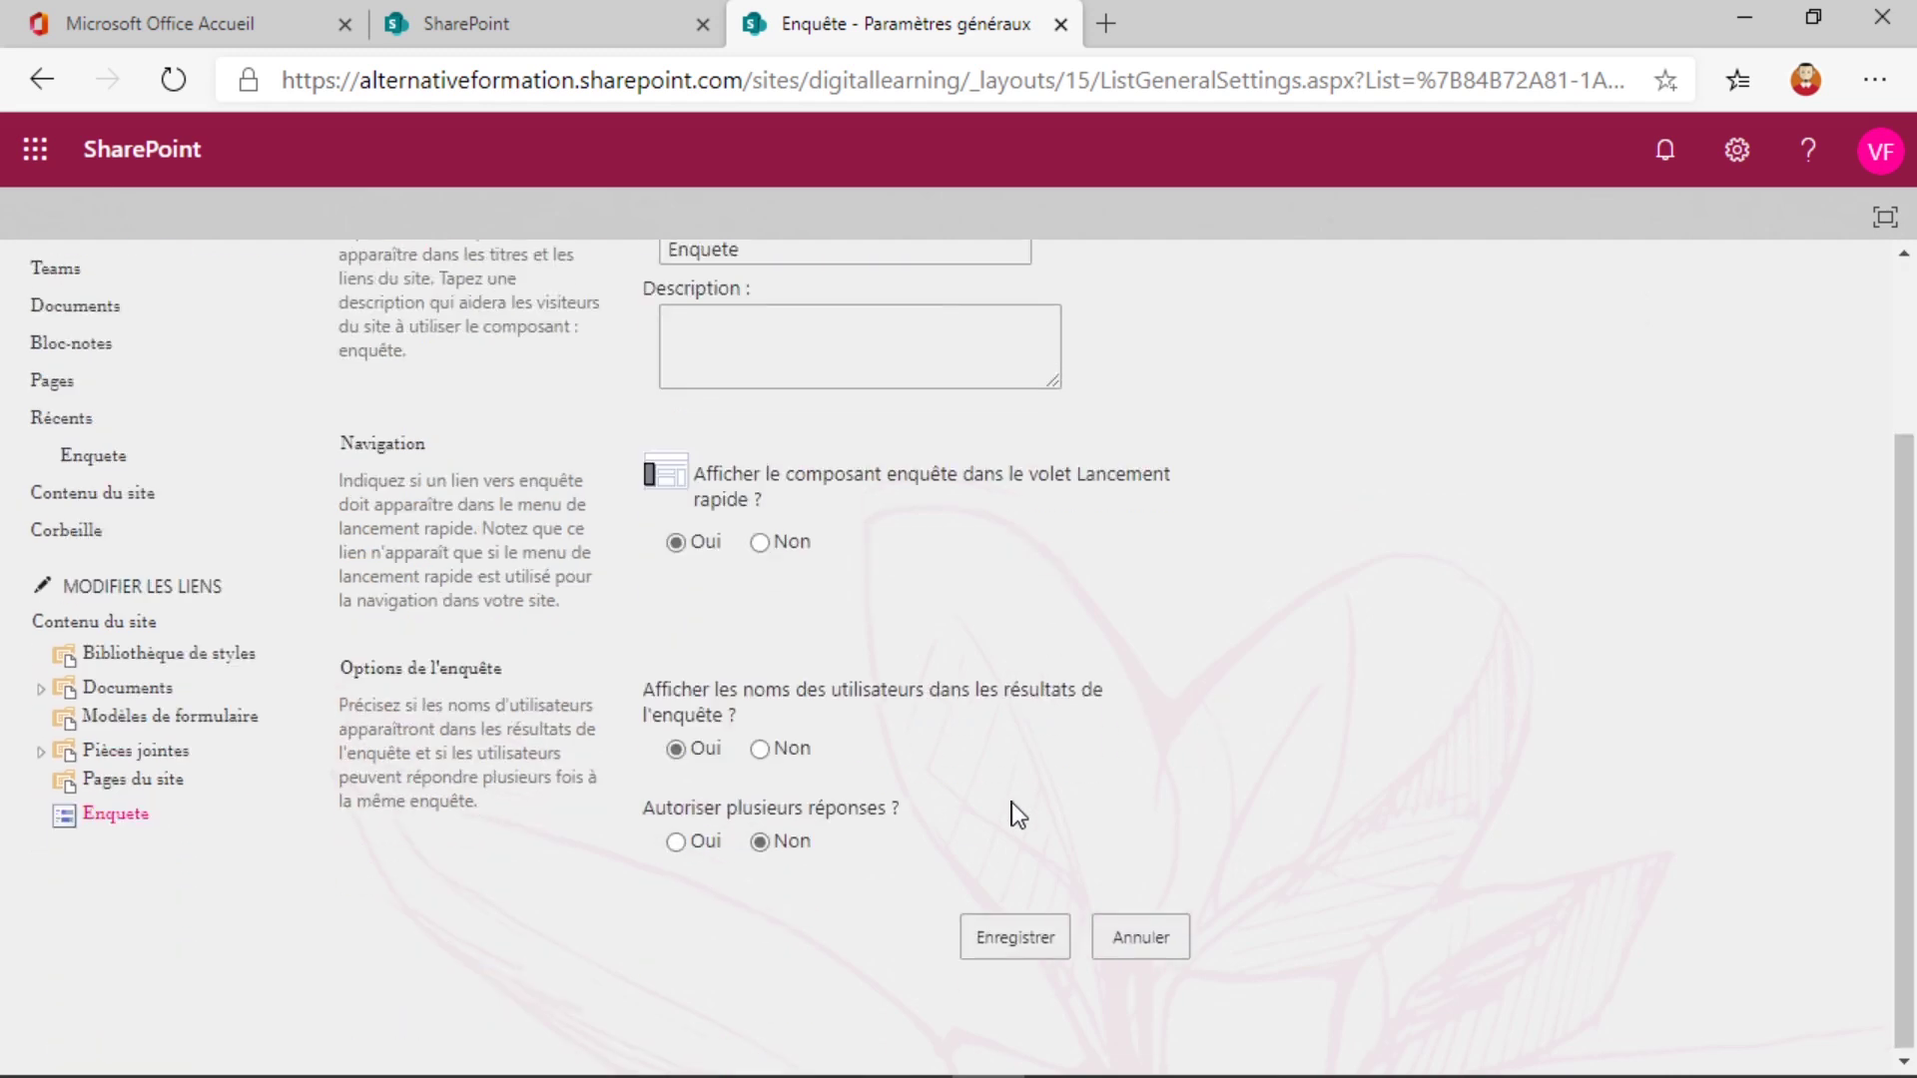
{"action": "left_click", "coordinate": [1013, 944]}
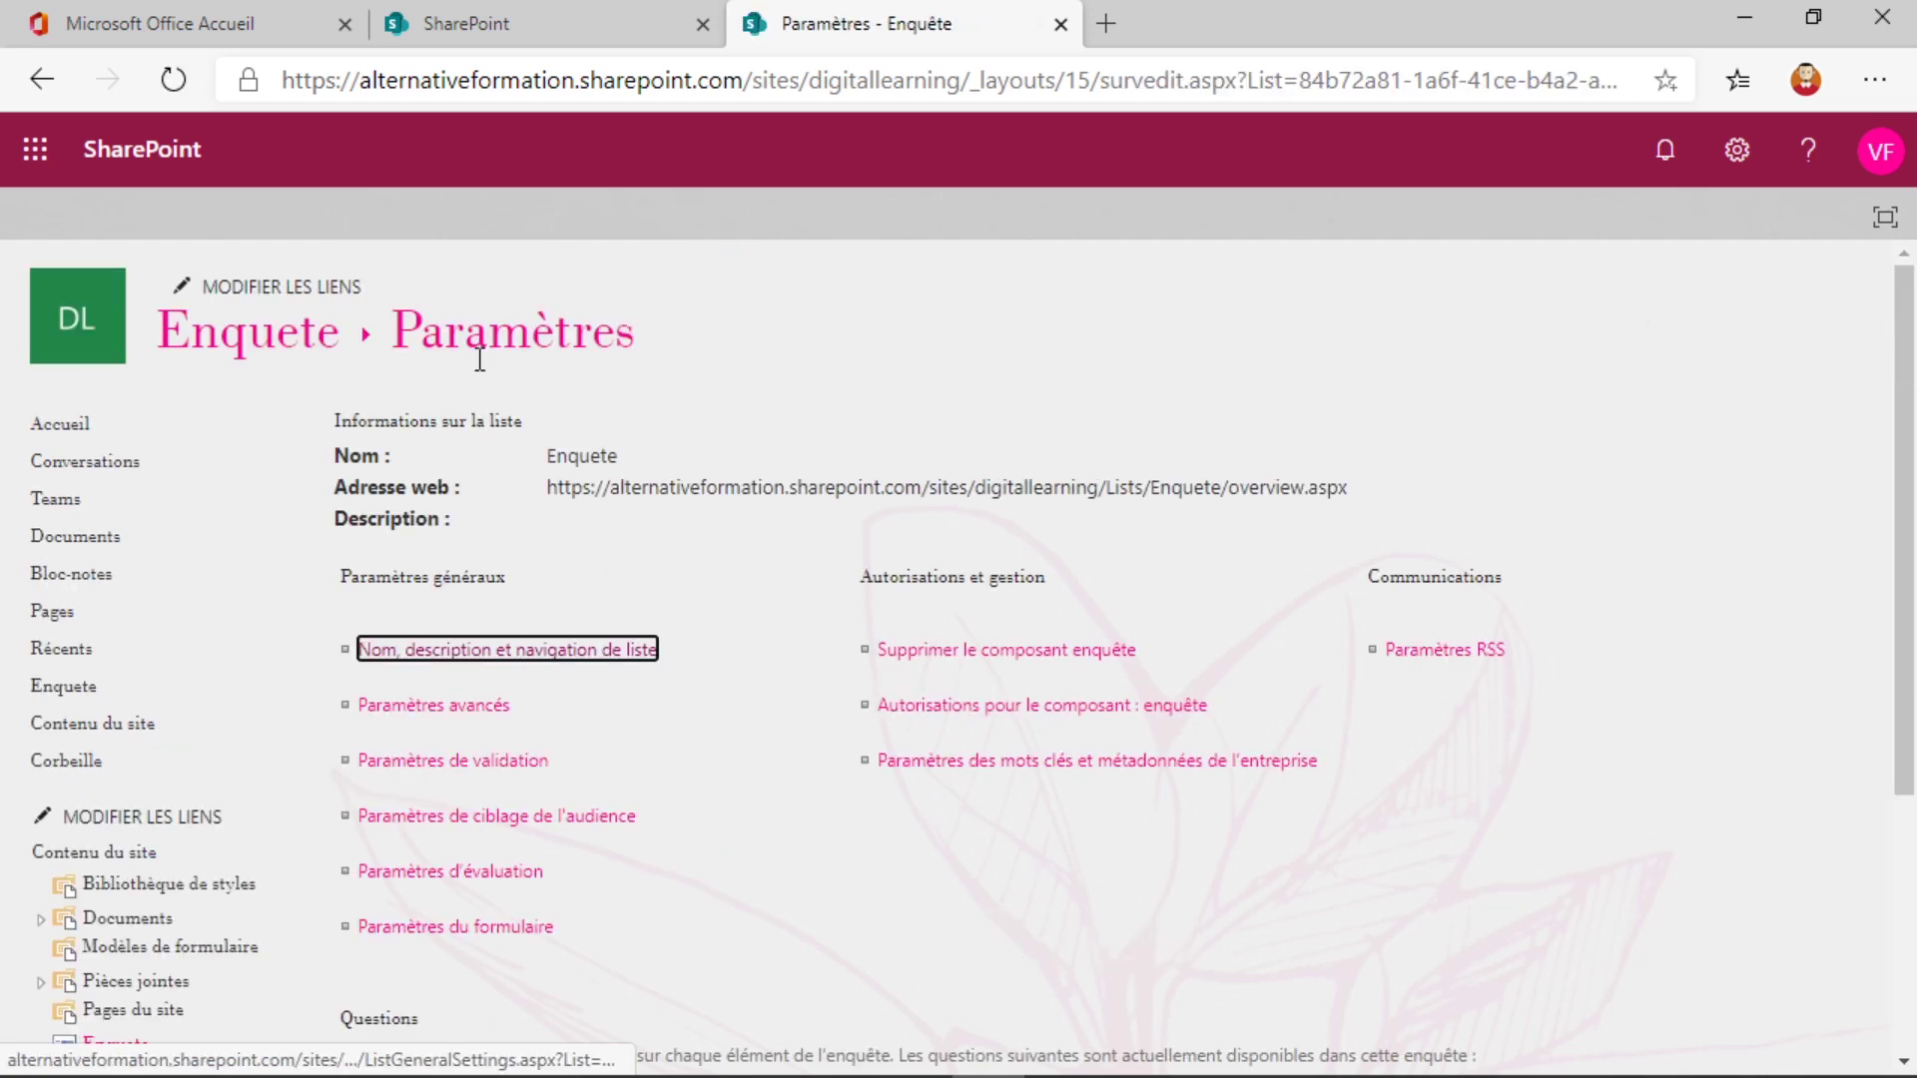
Step: Open the Enquete survey from the site's home page navigation and examine the available survey settings options
{"action": "left_click", "coordinate": [99, 423]}
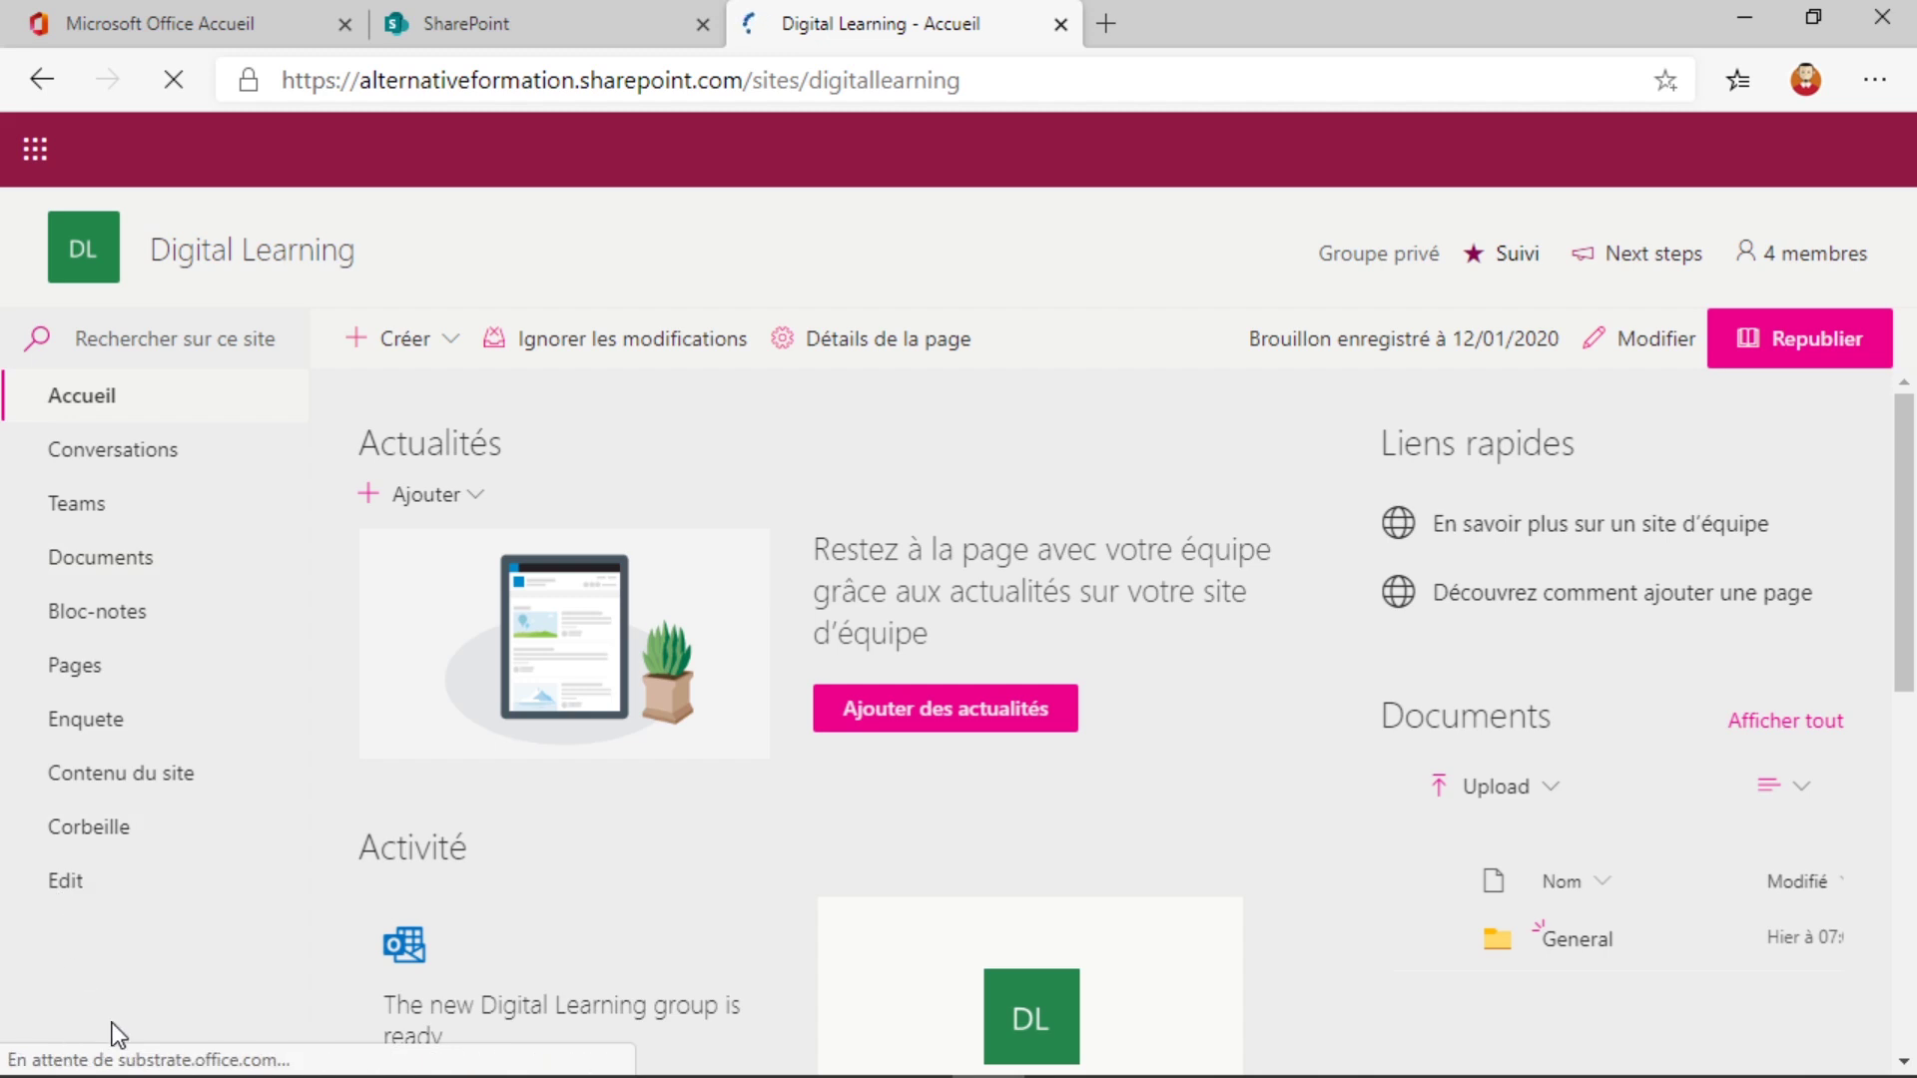
{"action": "left_click", "coordinate": [126, 721]}
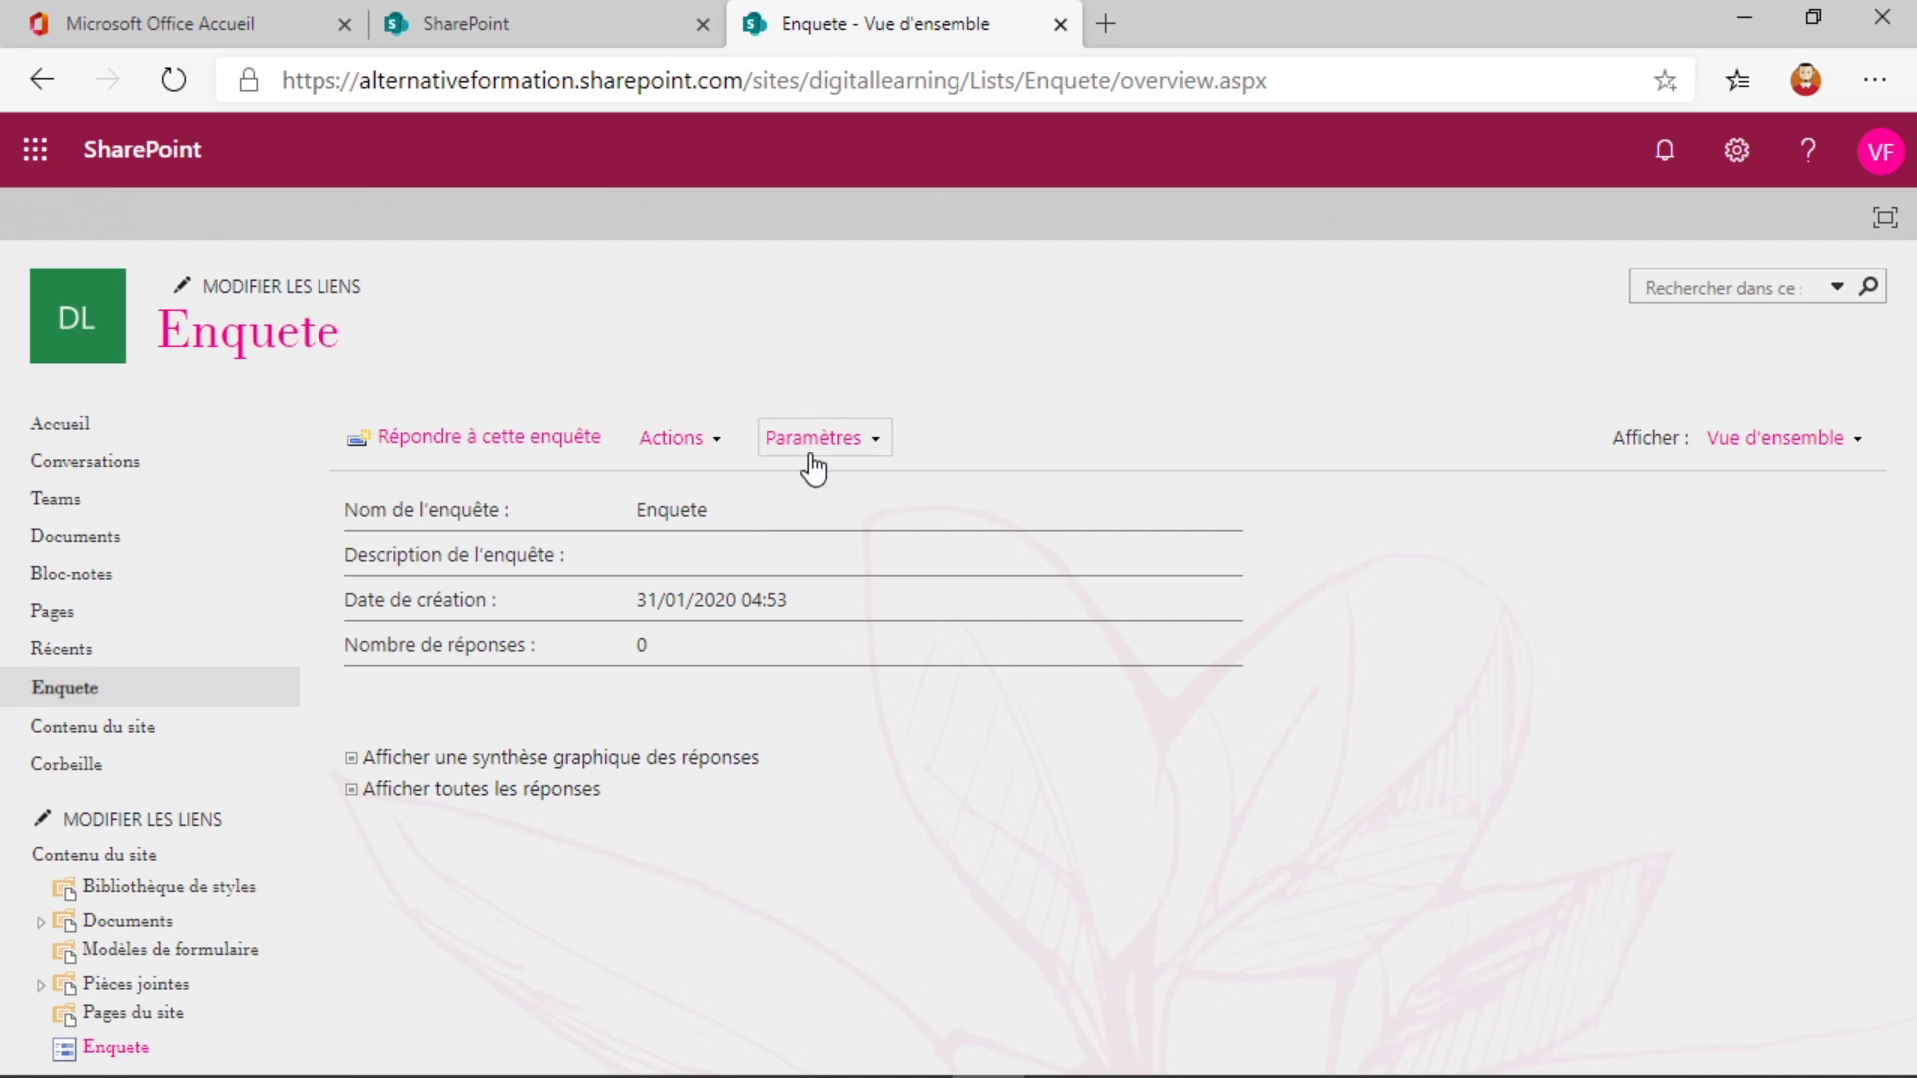
{"action": "left_click", "coordinate": [876, 441]}
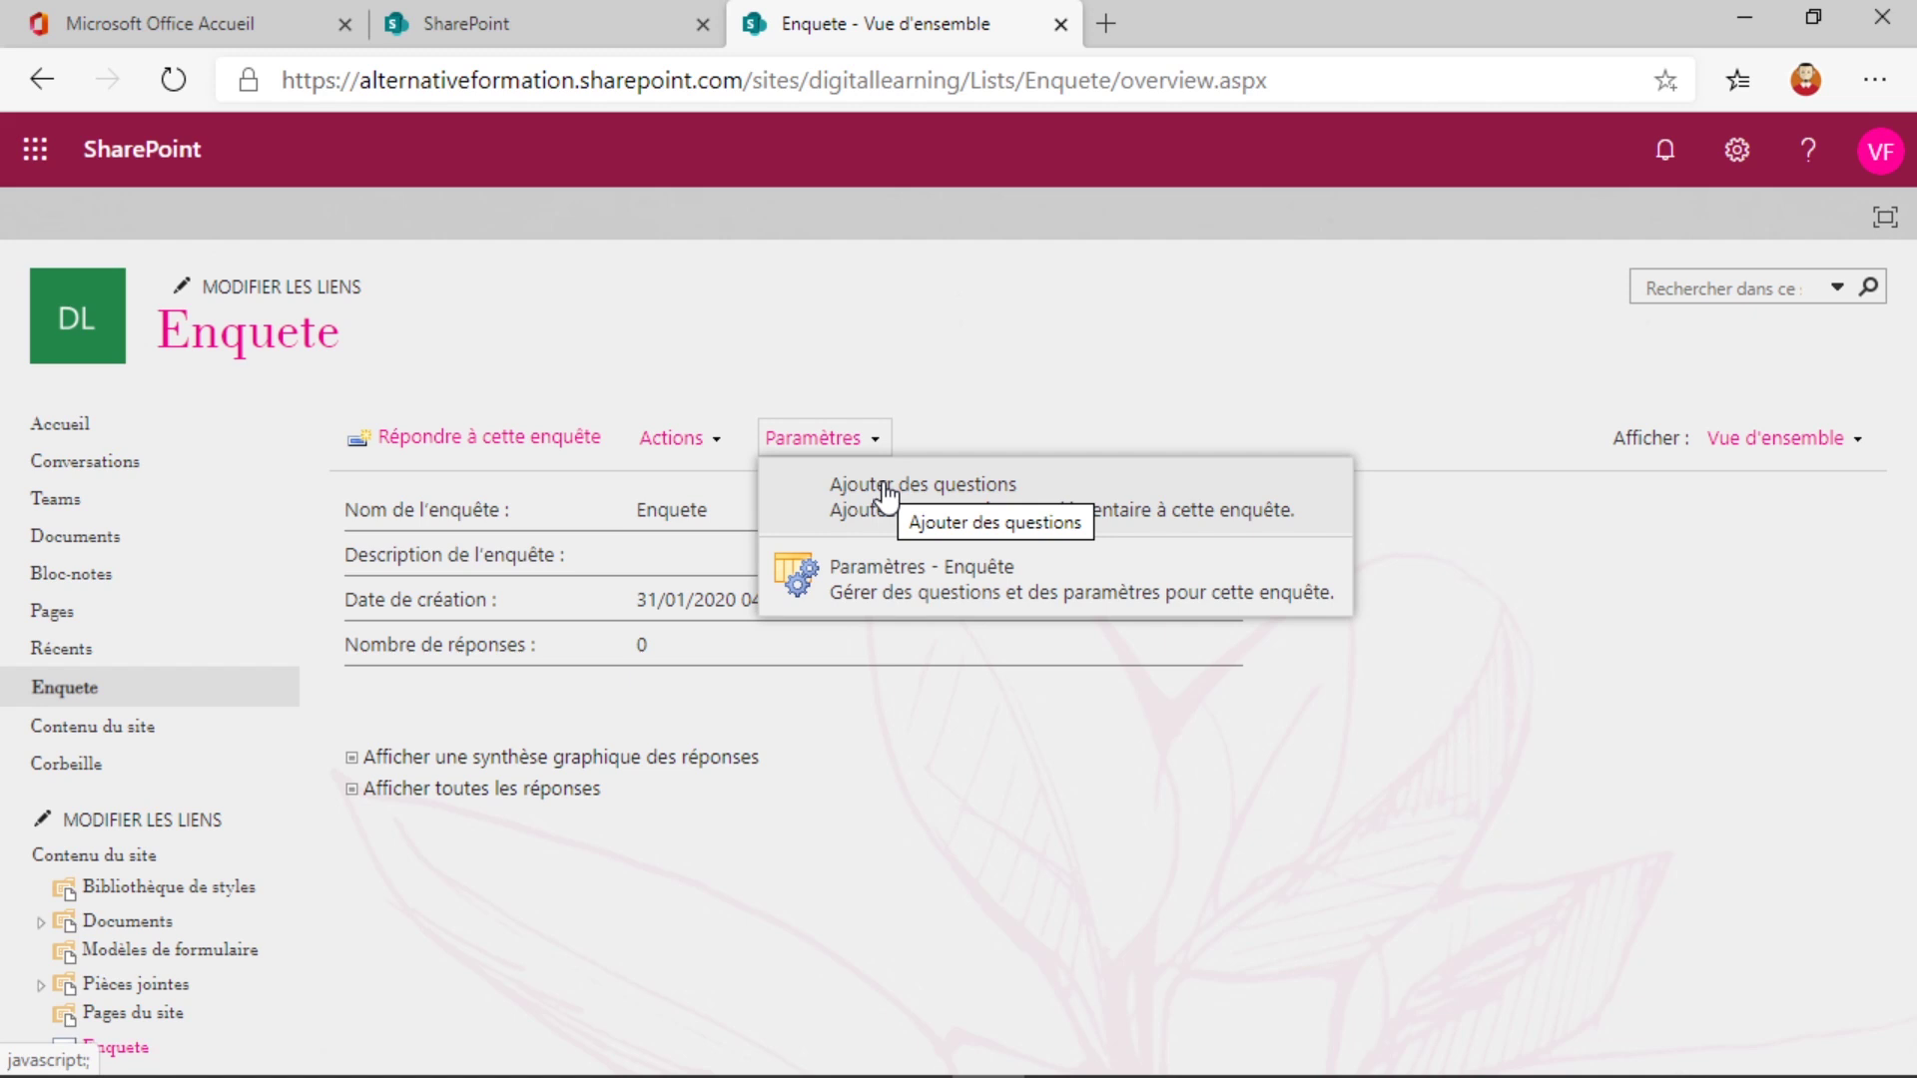
{"action": "left_click", "coordinate": [861, 327]}
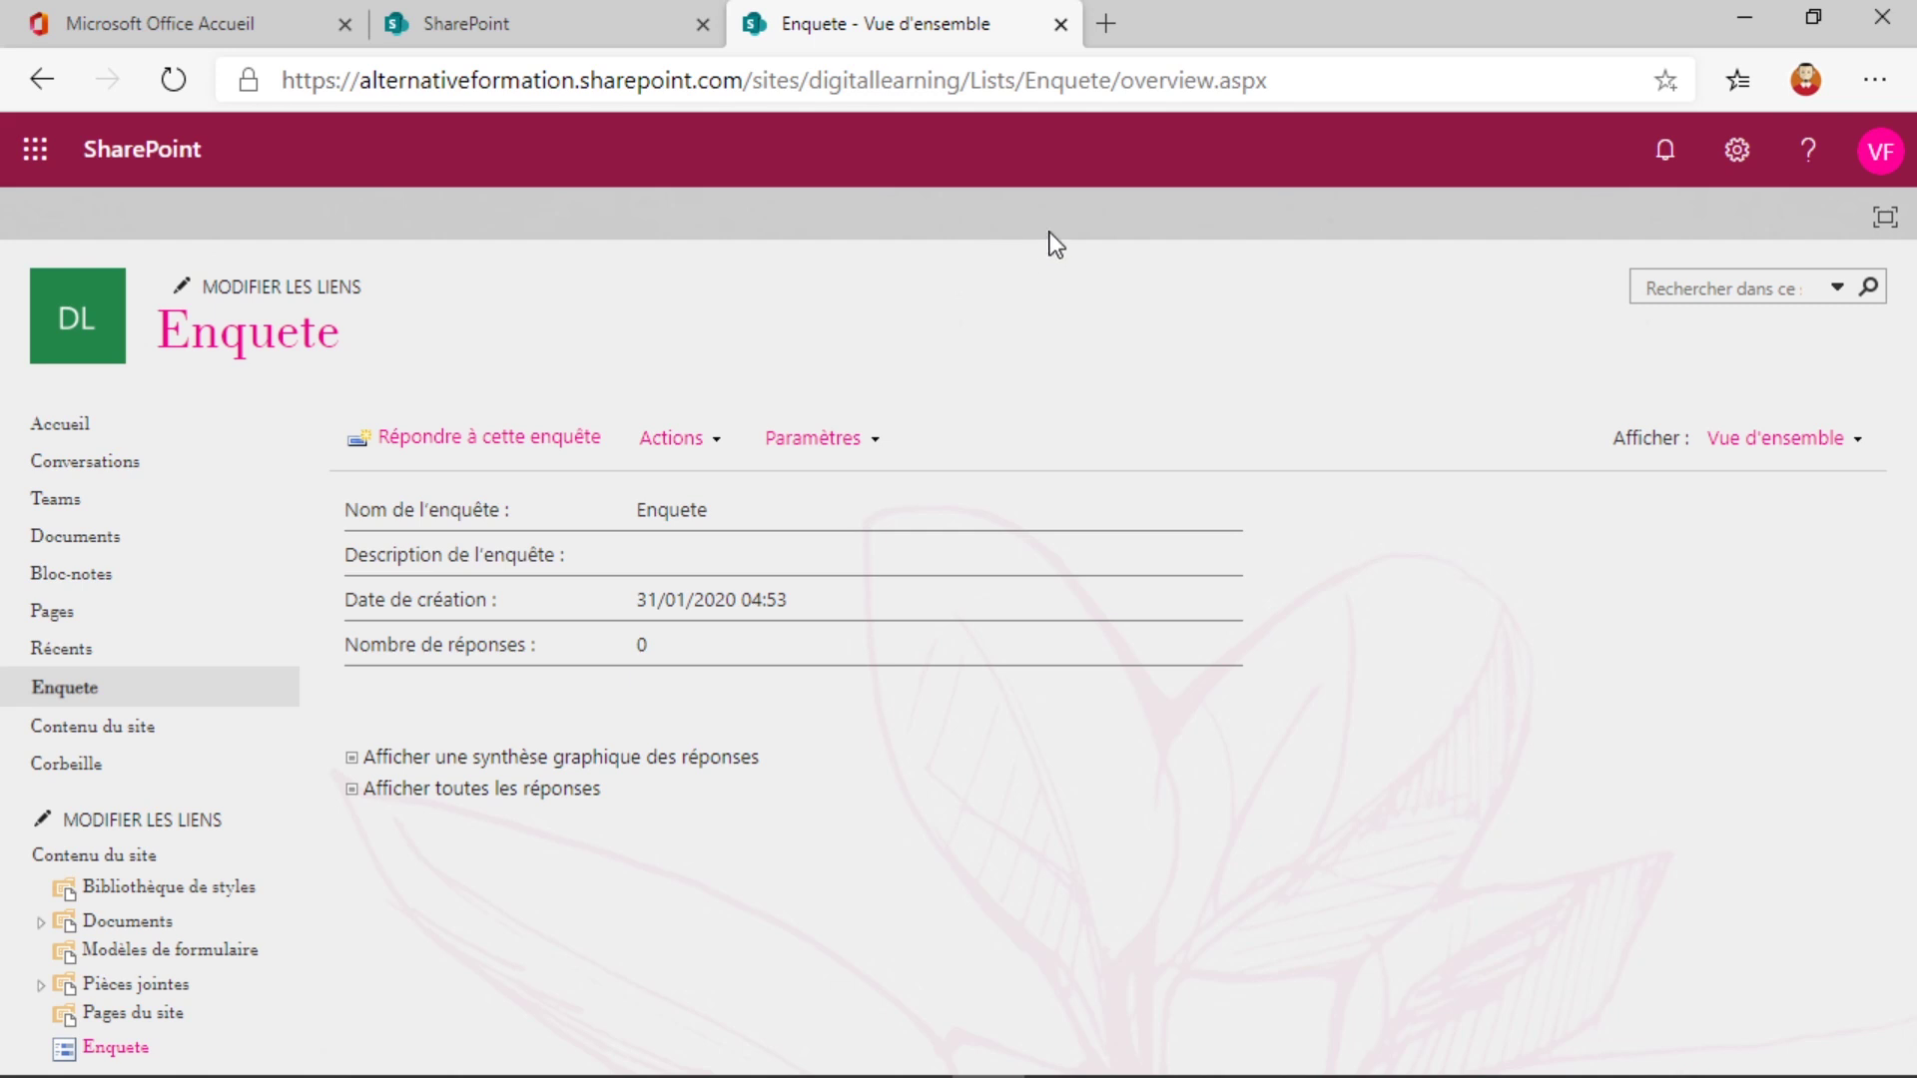
Step: Add a Liste personnalisée application named "maliste" to the site
{"action": "left_click", "coordinate": [1735, 158]}
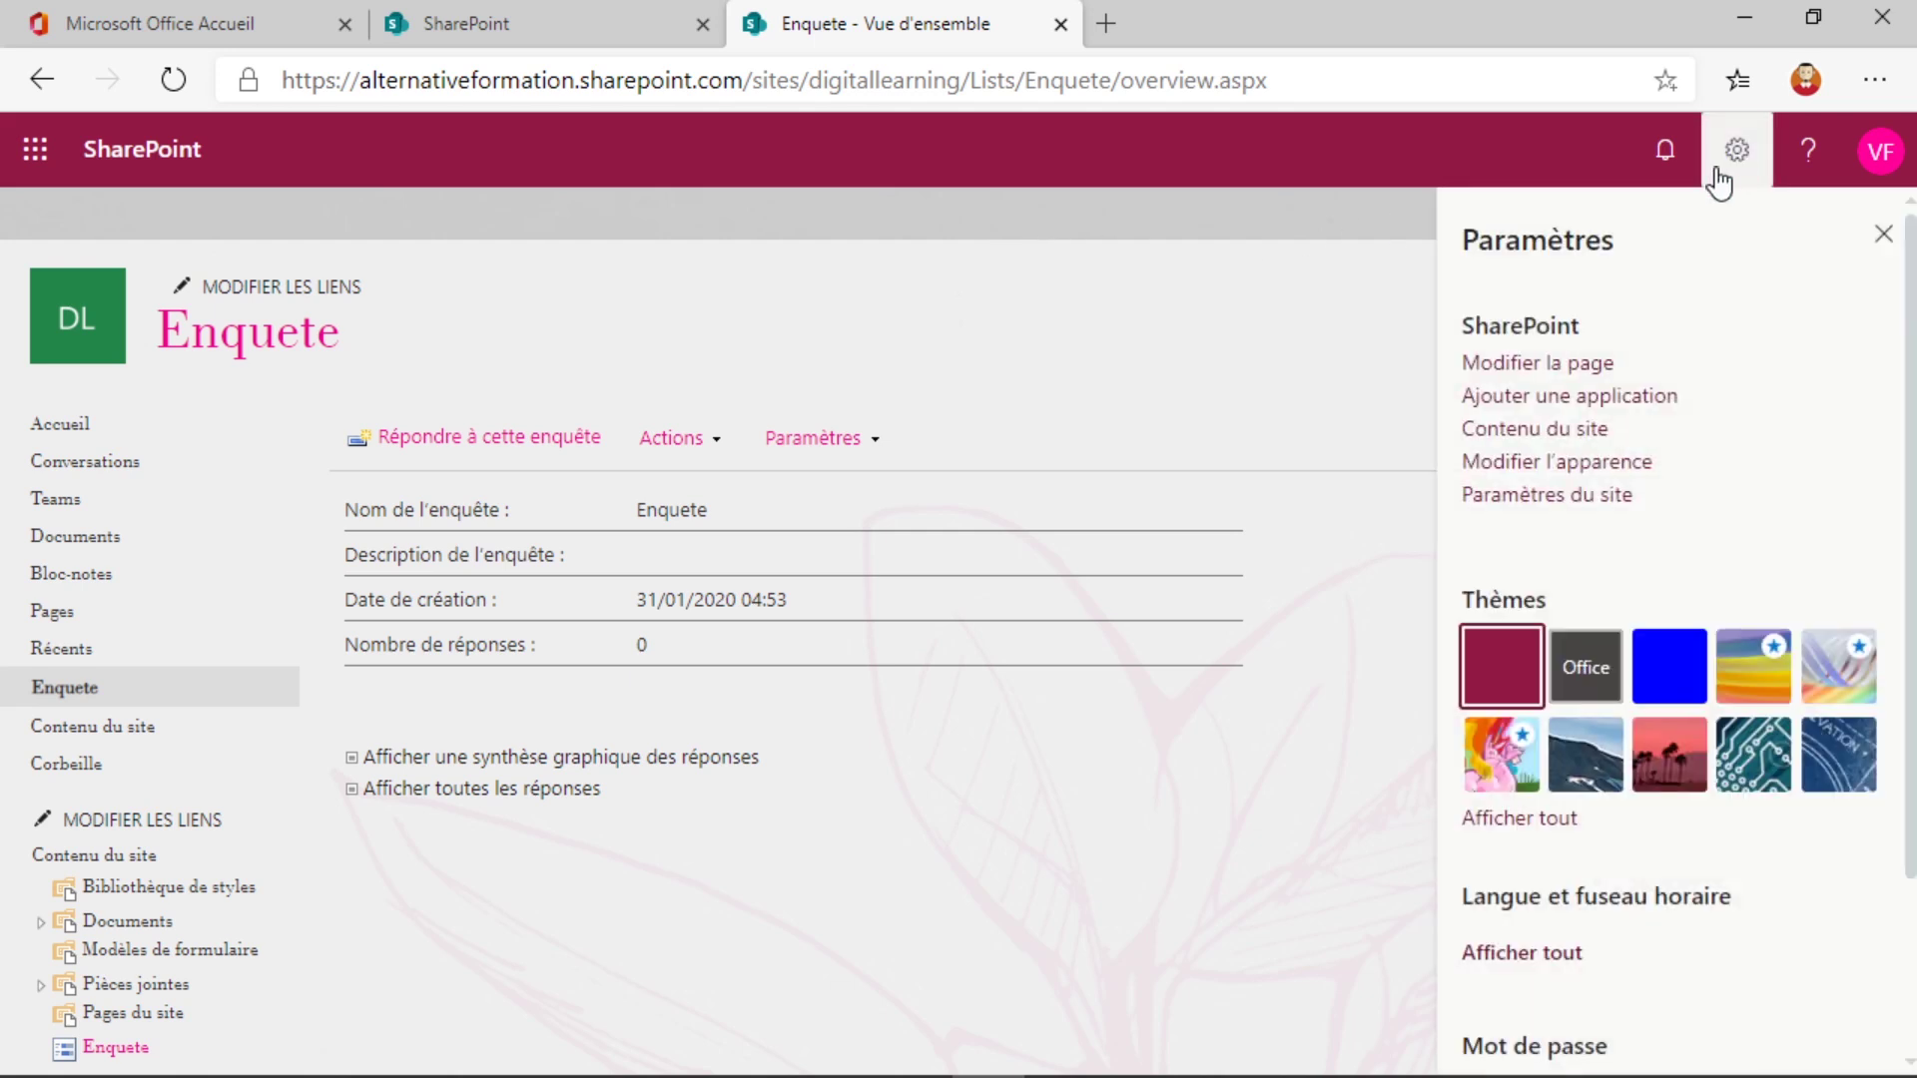
{"action": "left_click", "coordinate": [1538, 391]}
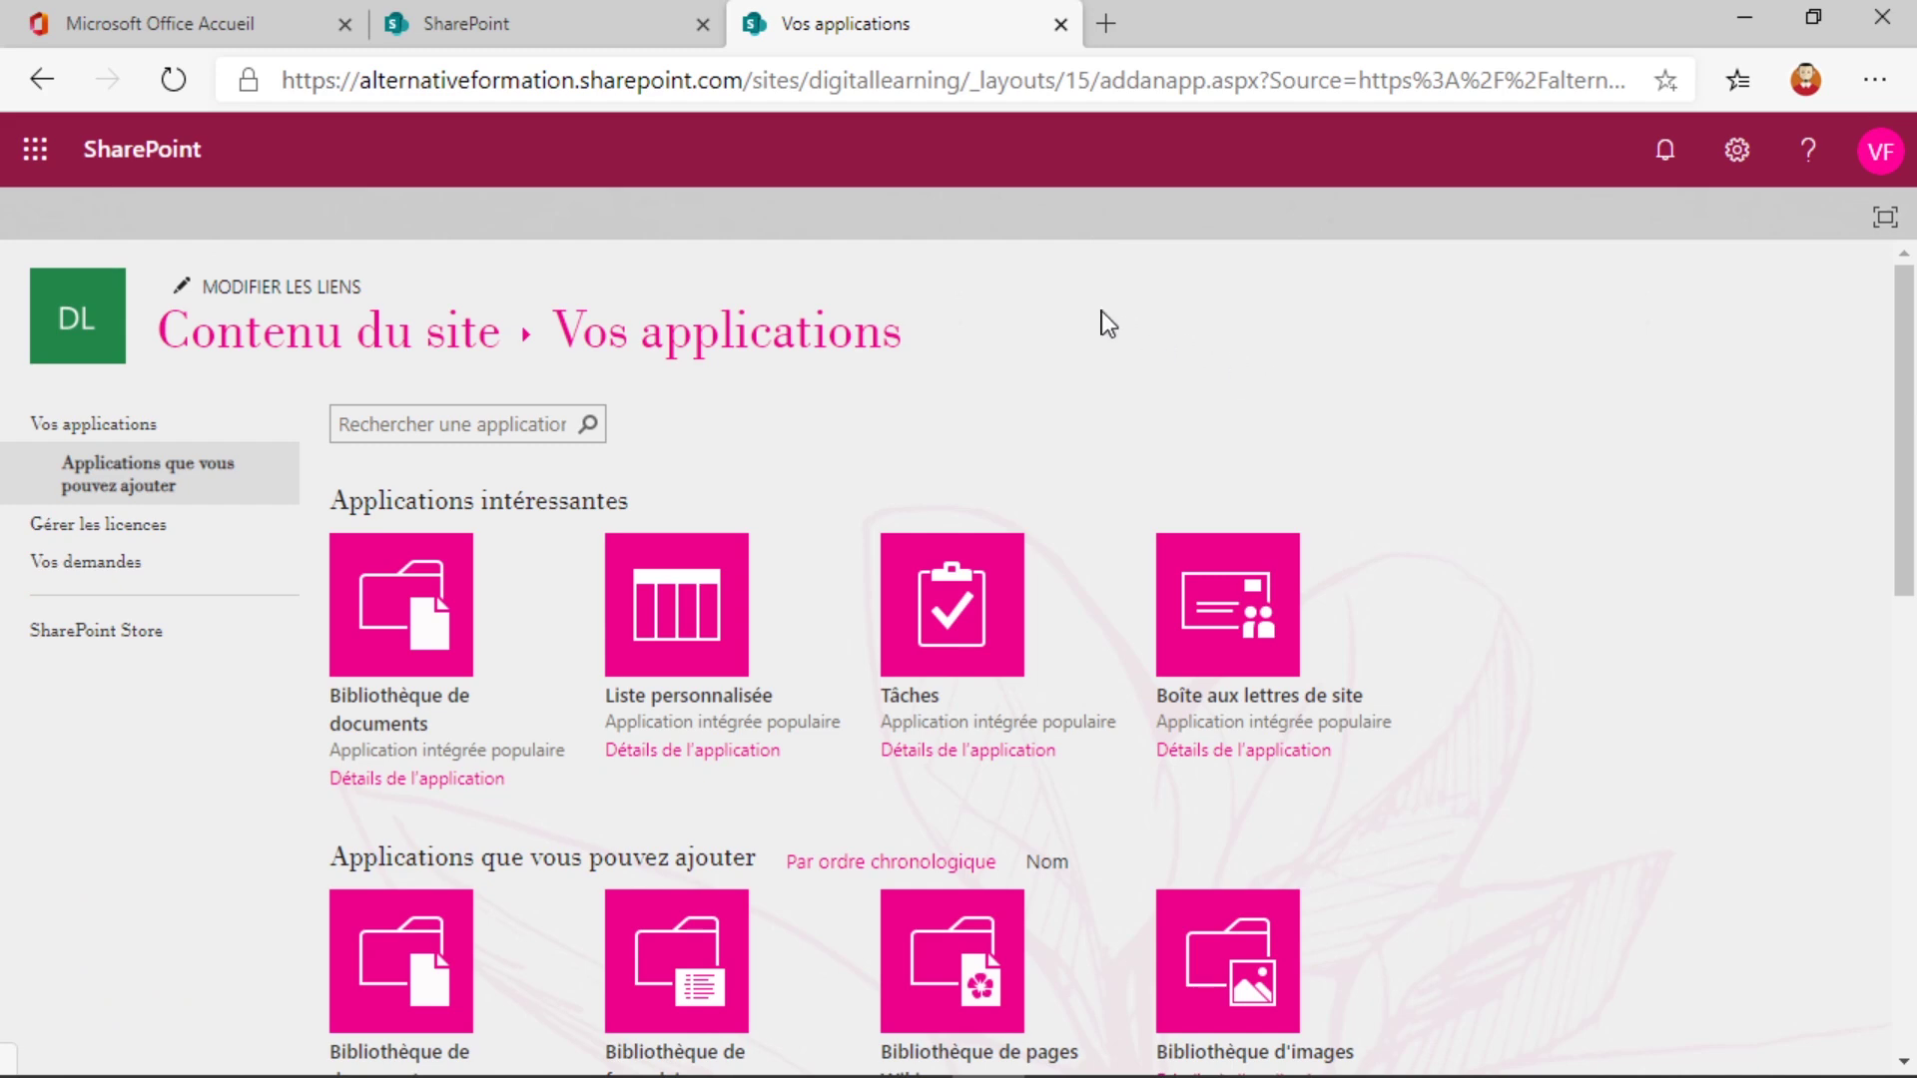
{"action": "scroll", "coordinate": [968, 748], "scroll_direction": "down", "scroll_amount": 3}
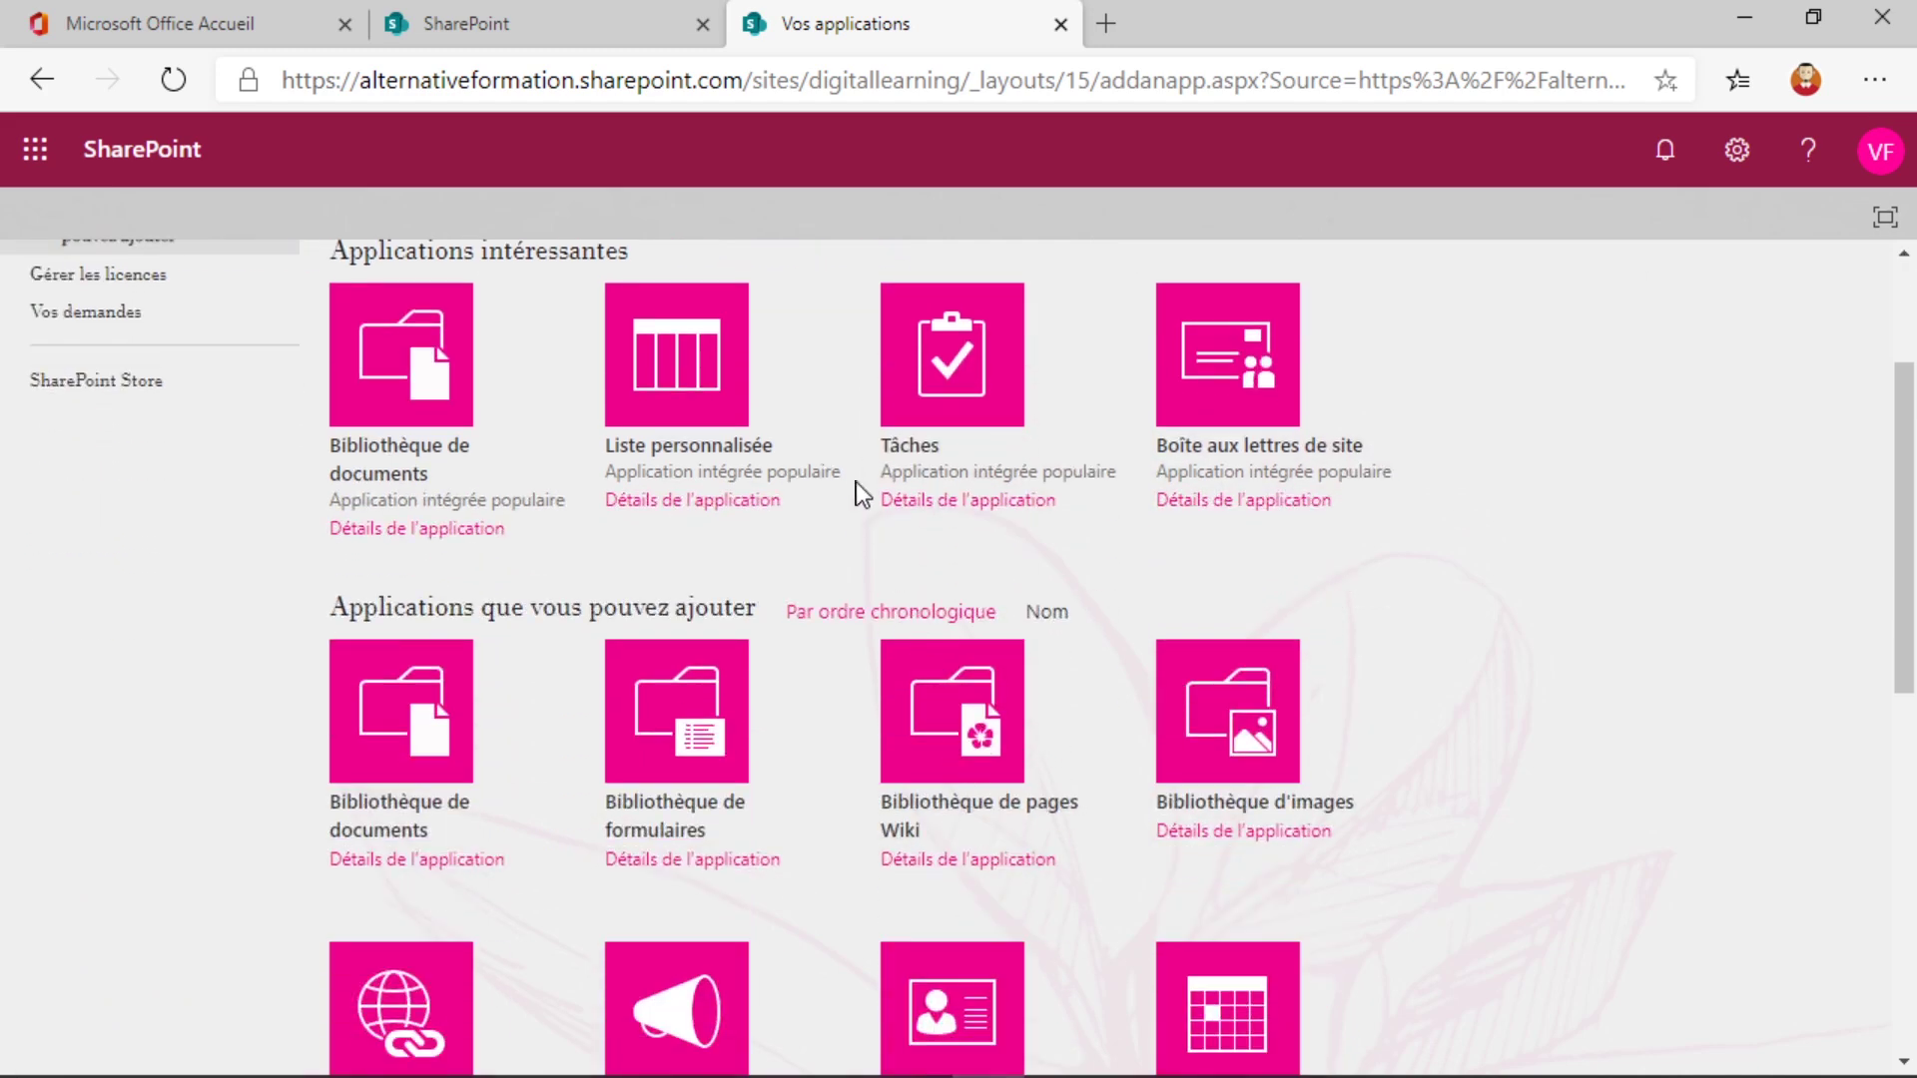
{"action": "left_click", "coordinate": [667, 351]}
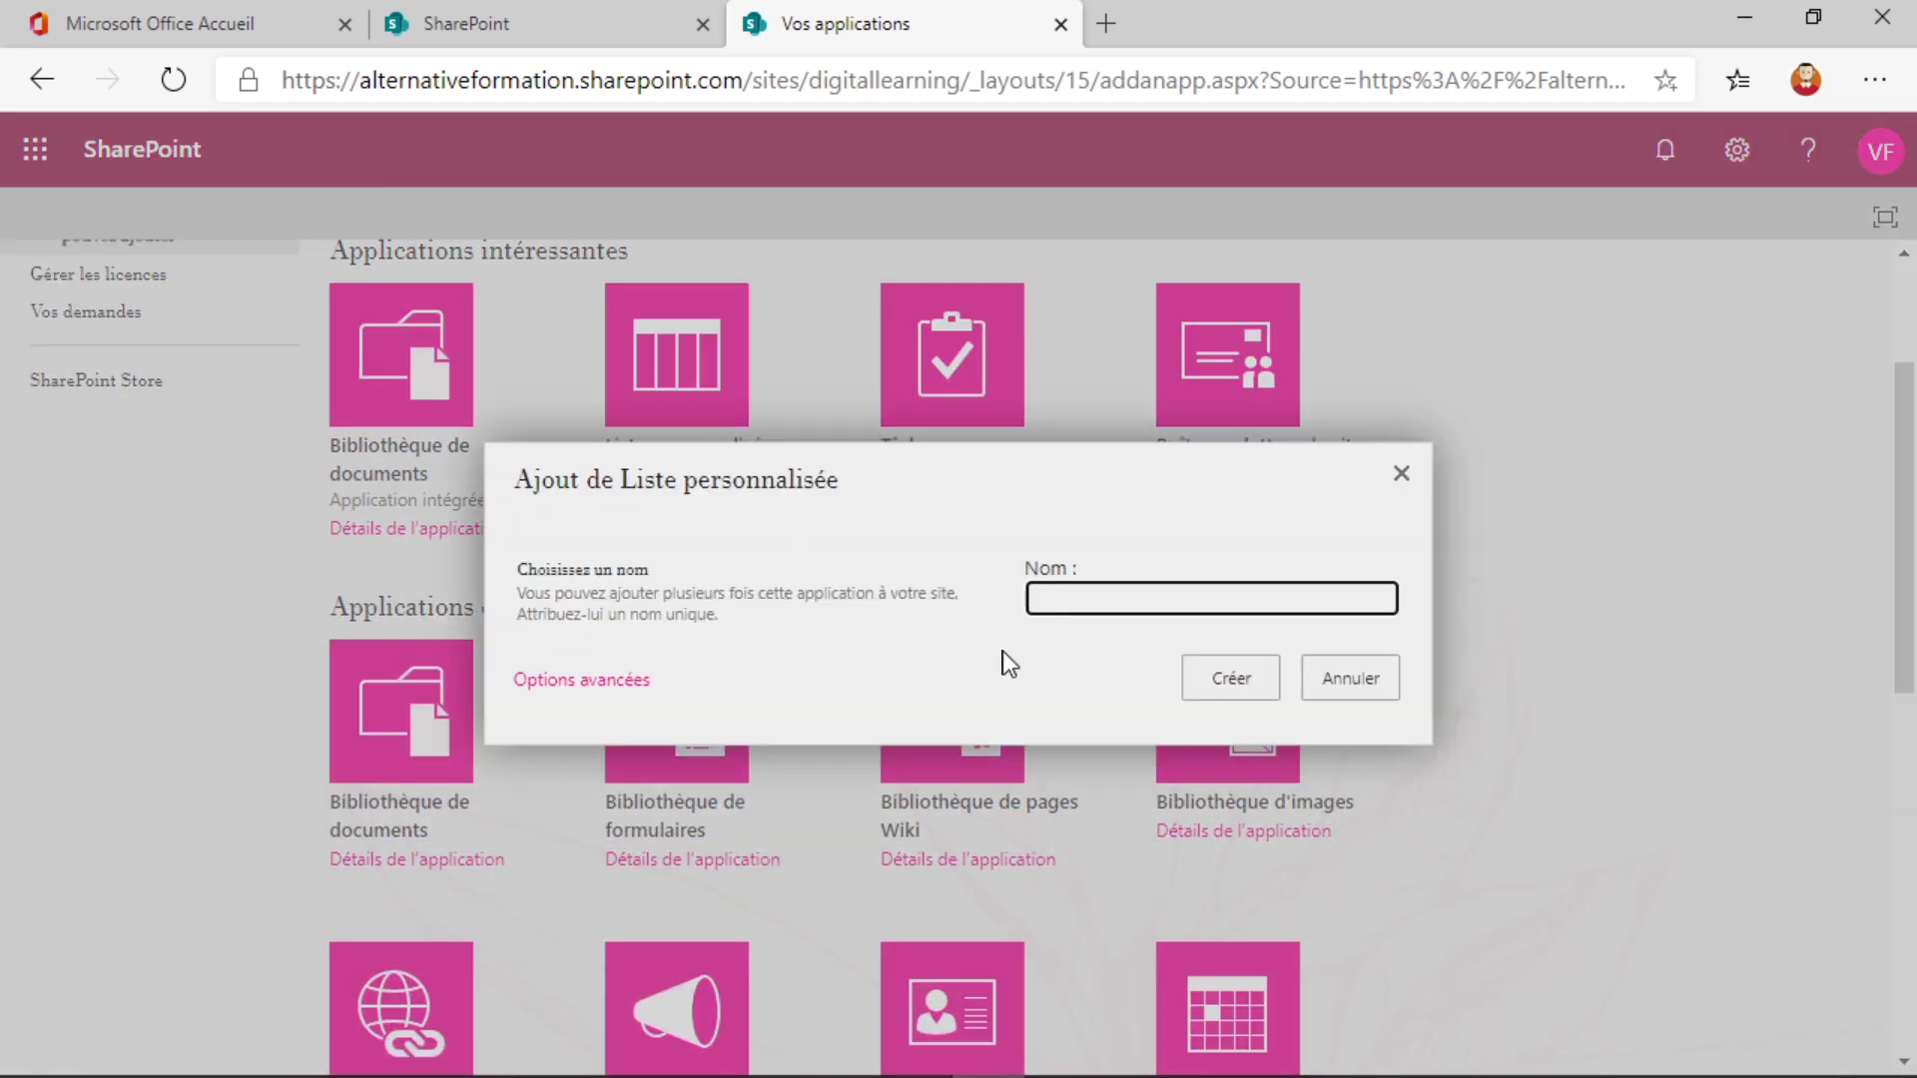
{"action": "type", "text": "mùaliste"}
{"action": "key", "text": "BackSpace"}
{"action": "left_click", "coordinate": [1230, 667]}
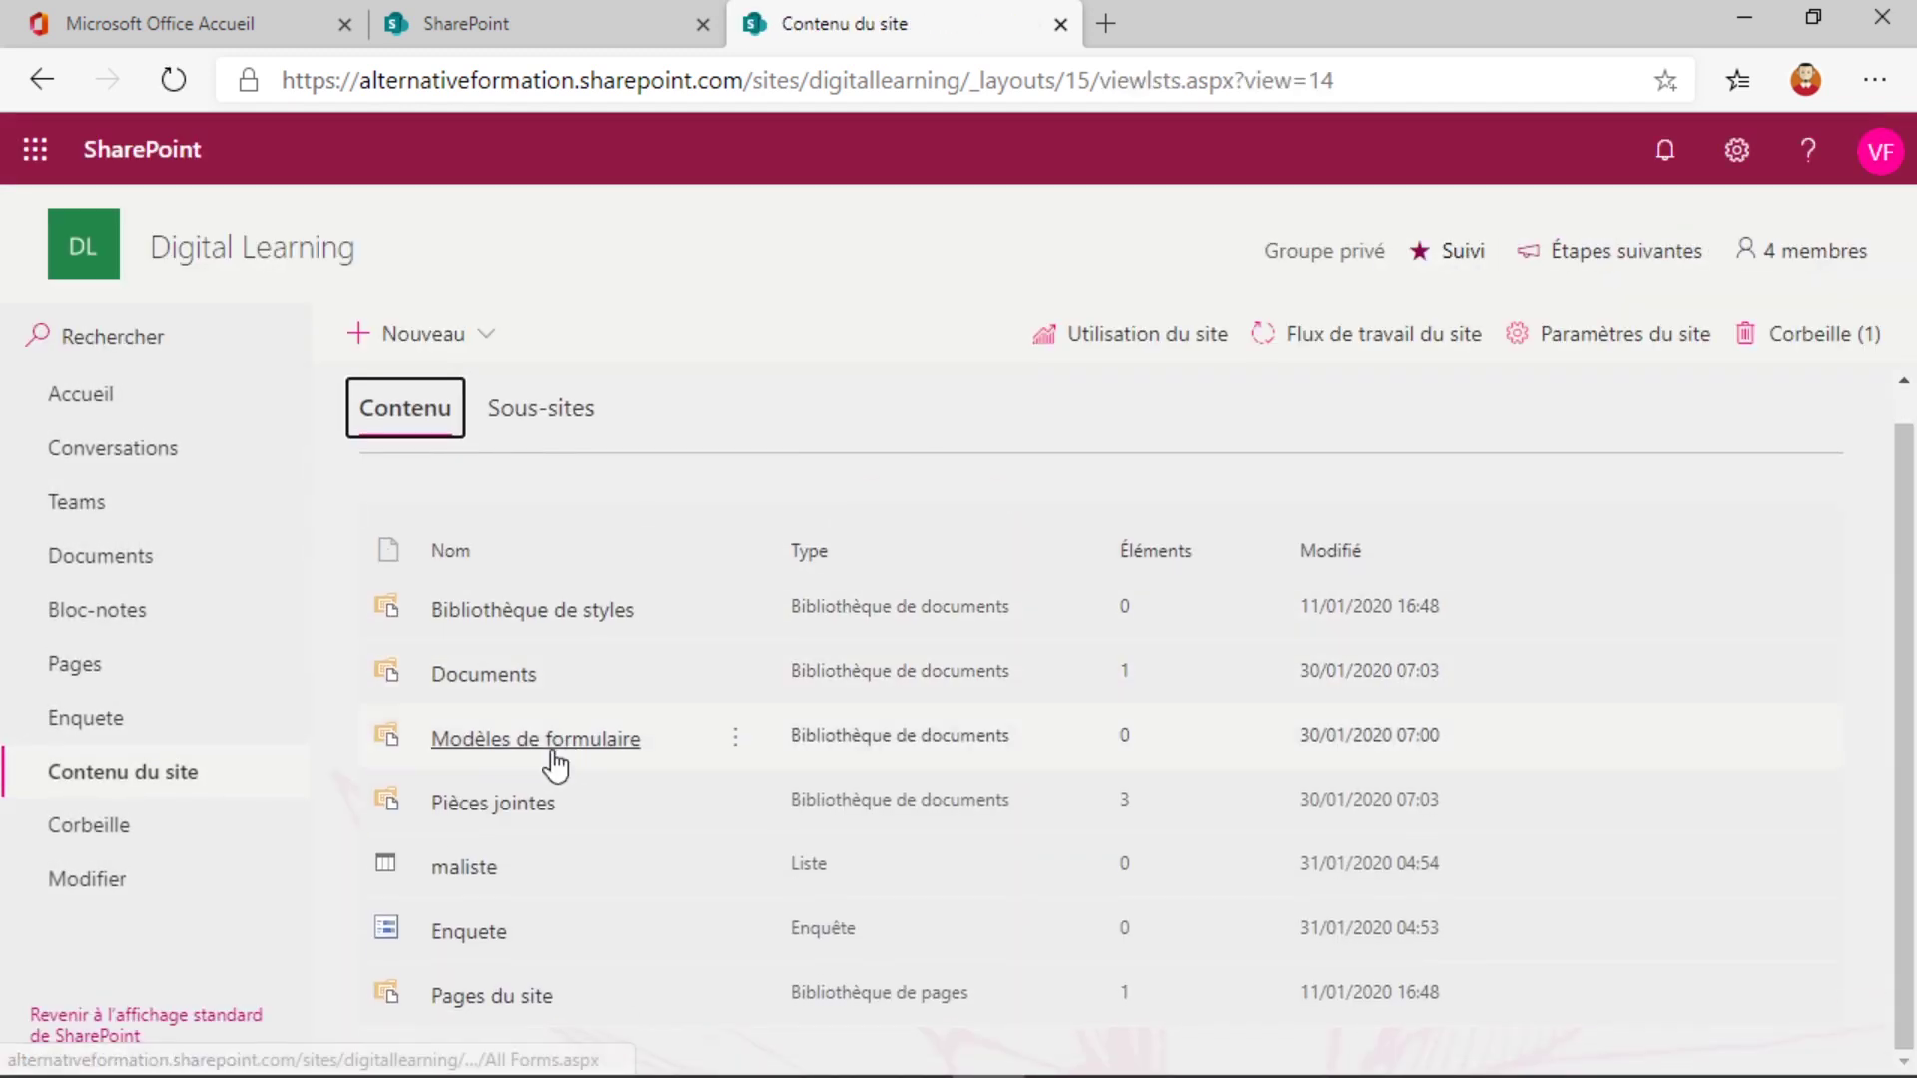
Step: In the general settings of the maliste list, enable its display in the Lancement rapide pane and save
{"action": "left_click", "coordinate": [734, 865]}
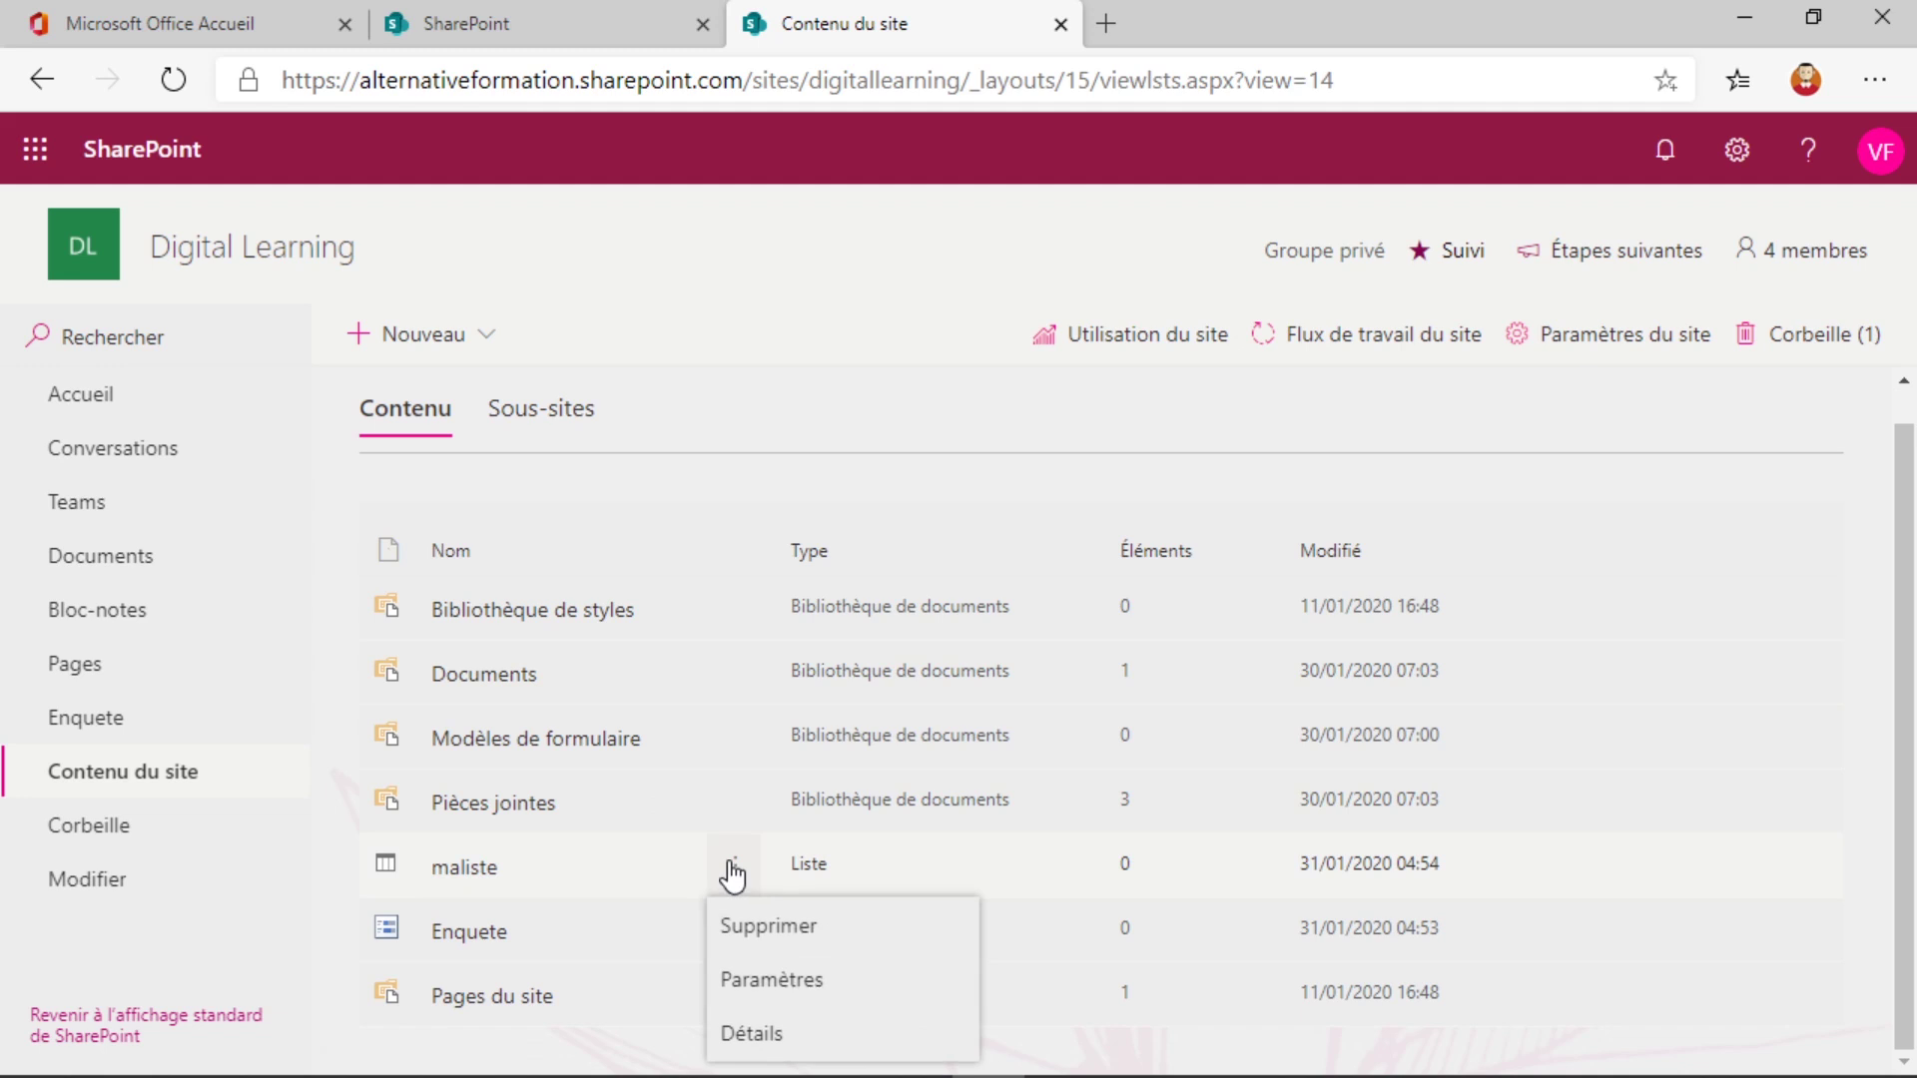
{"action": "left_click", "coordinate": [821, 997]}
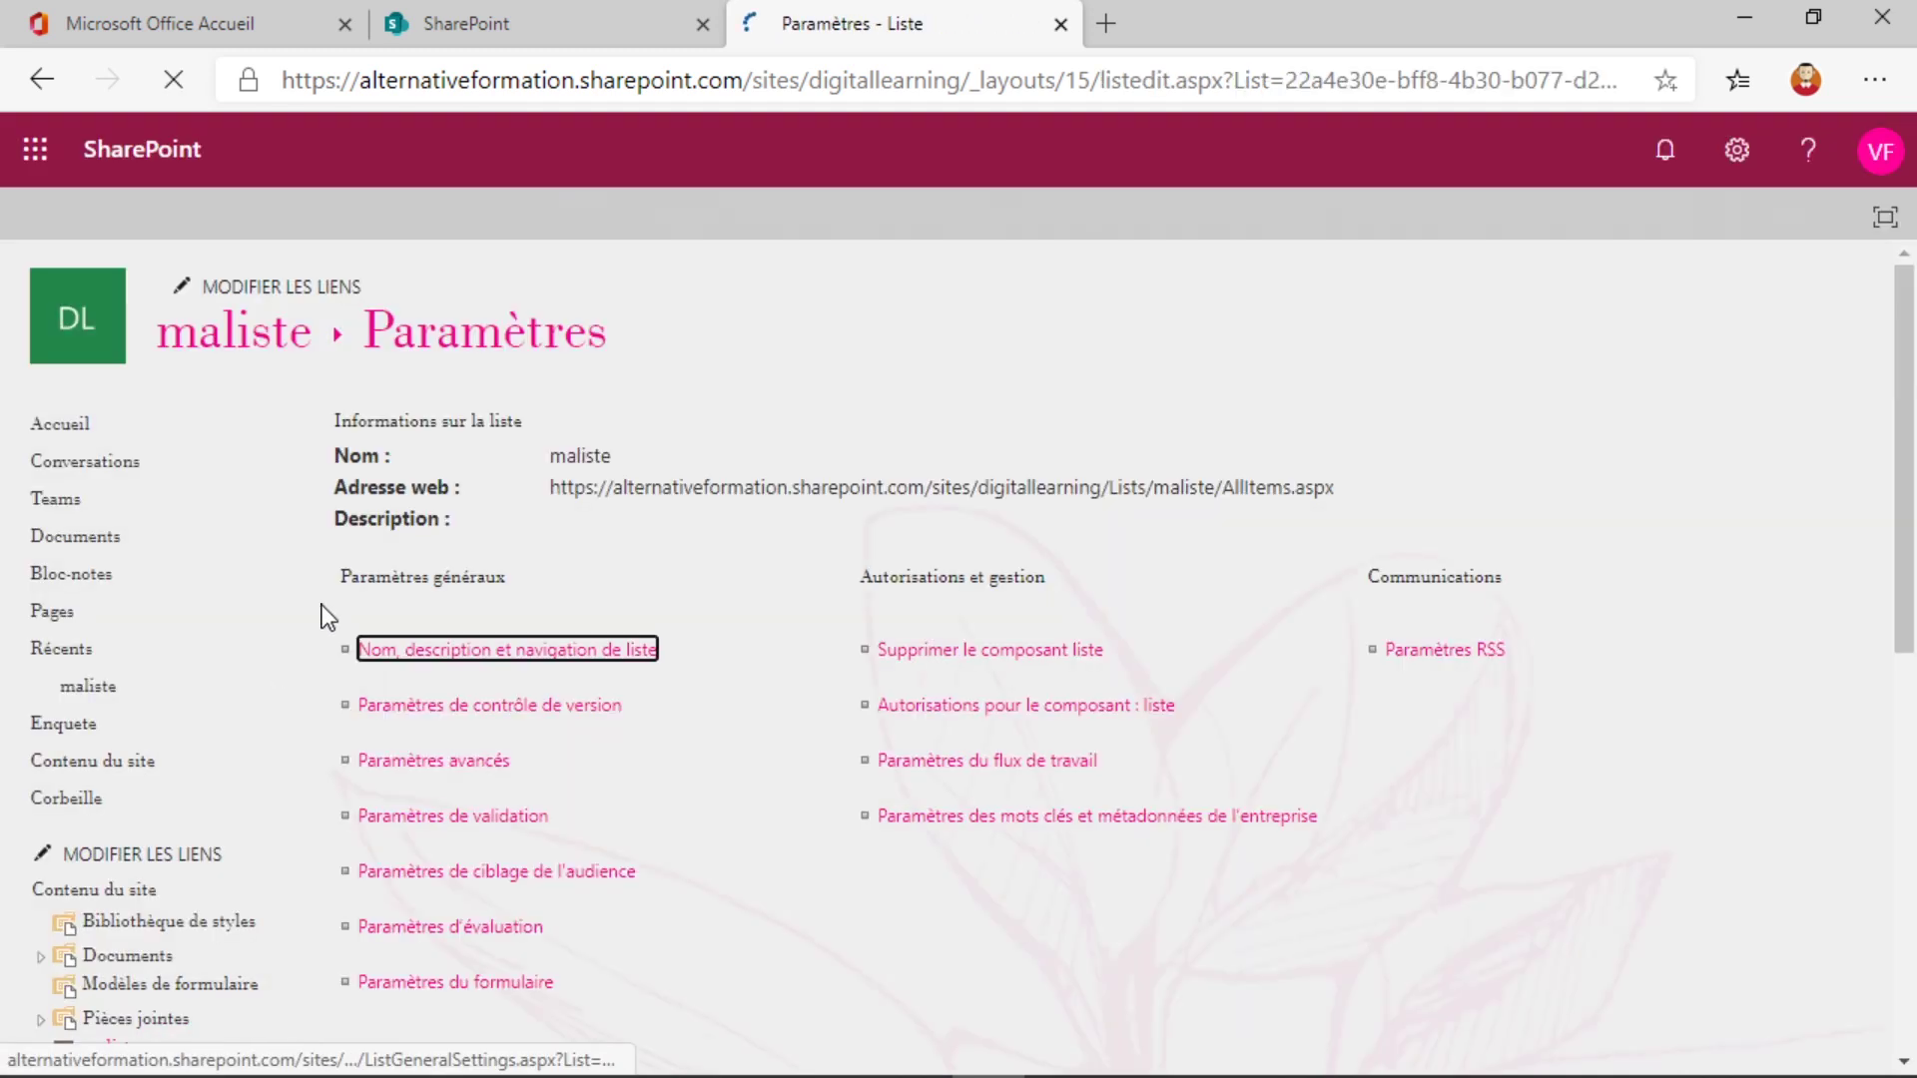
{"action": "left_click", "coordinate": [566, 654]}
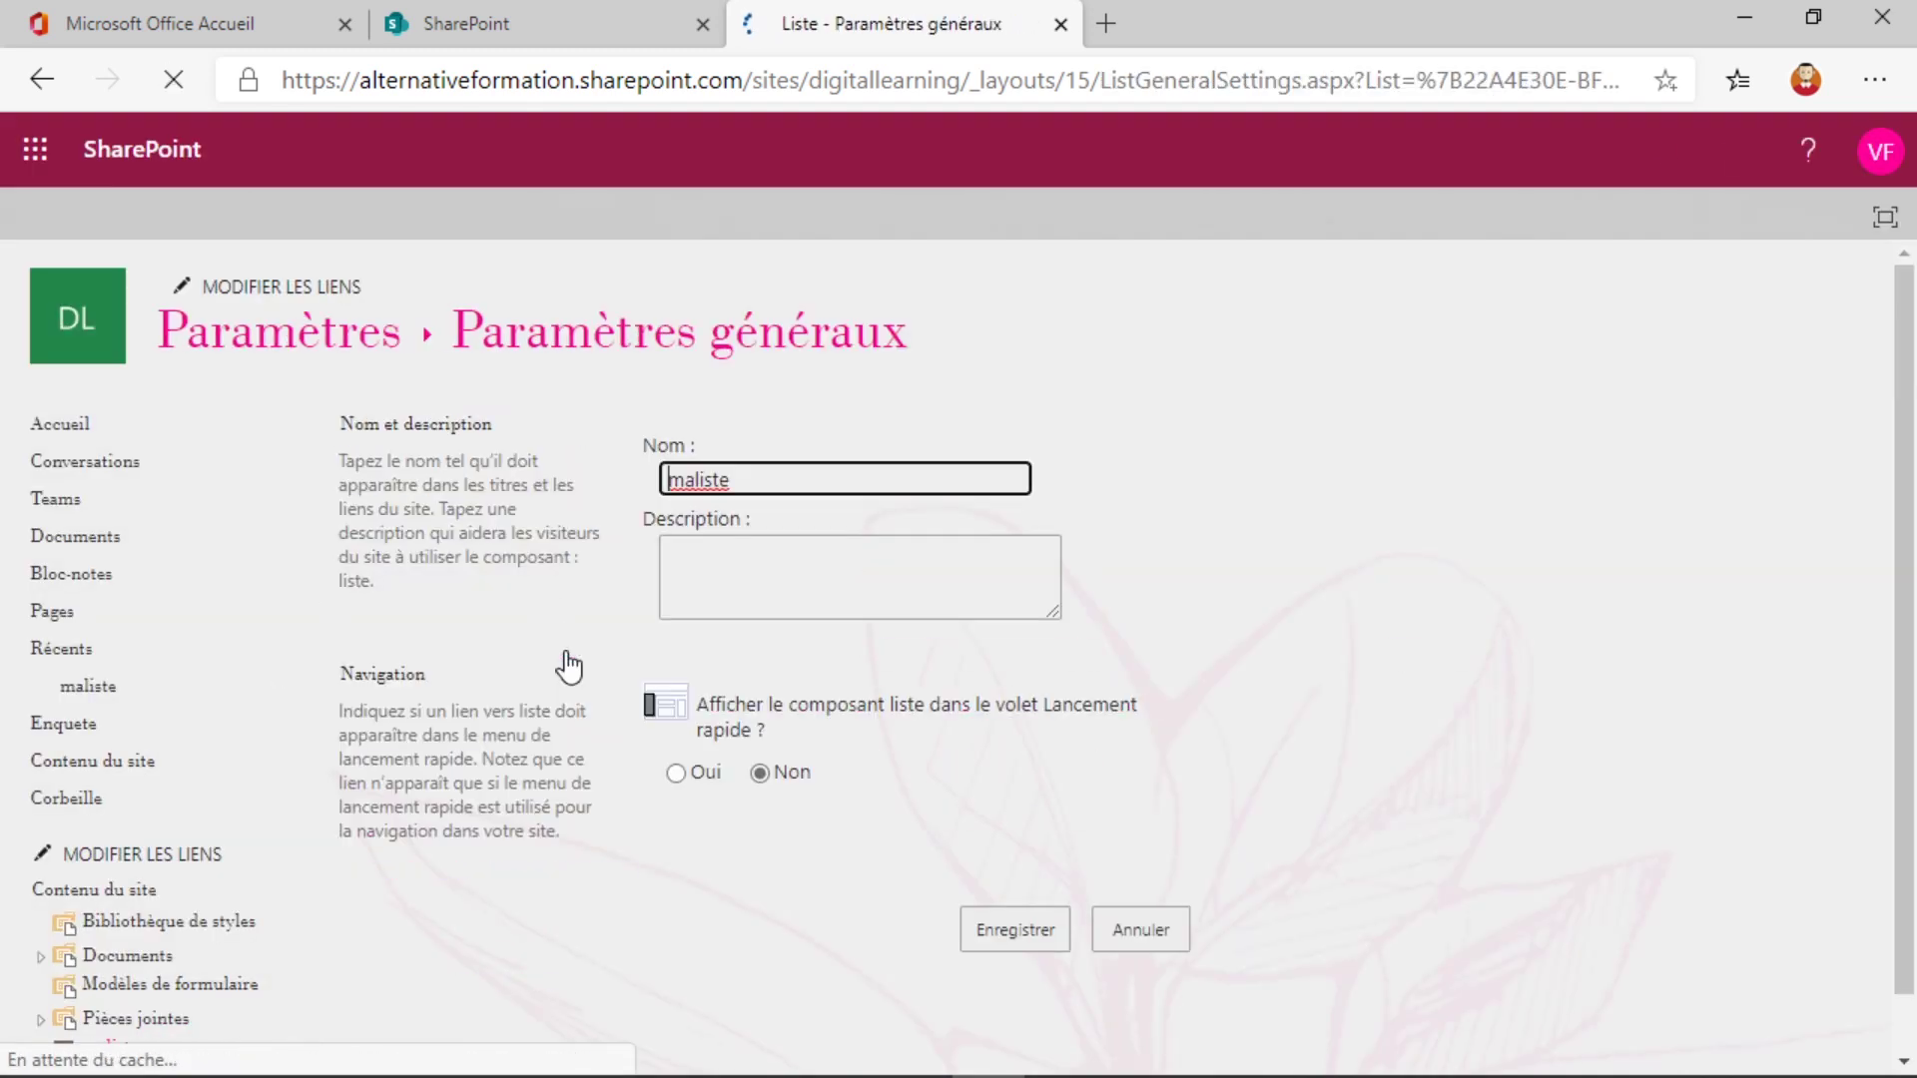
{"action": "left_click", "coordinate": [687, 771]}
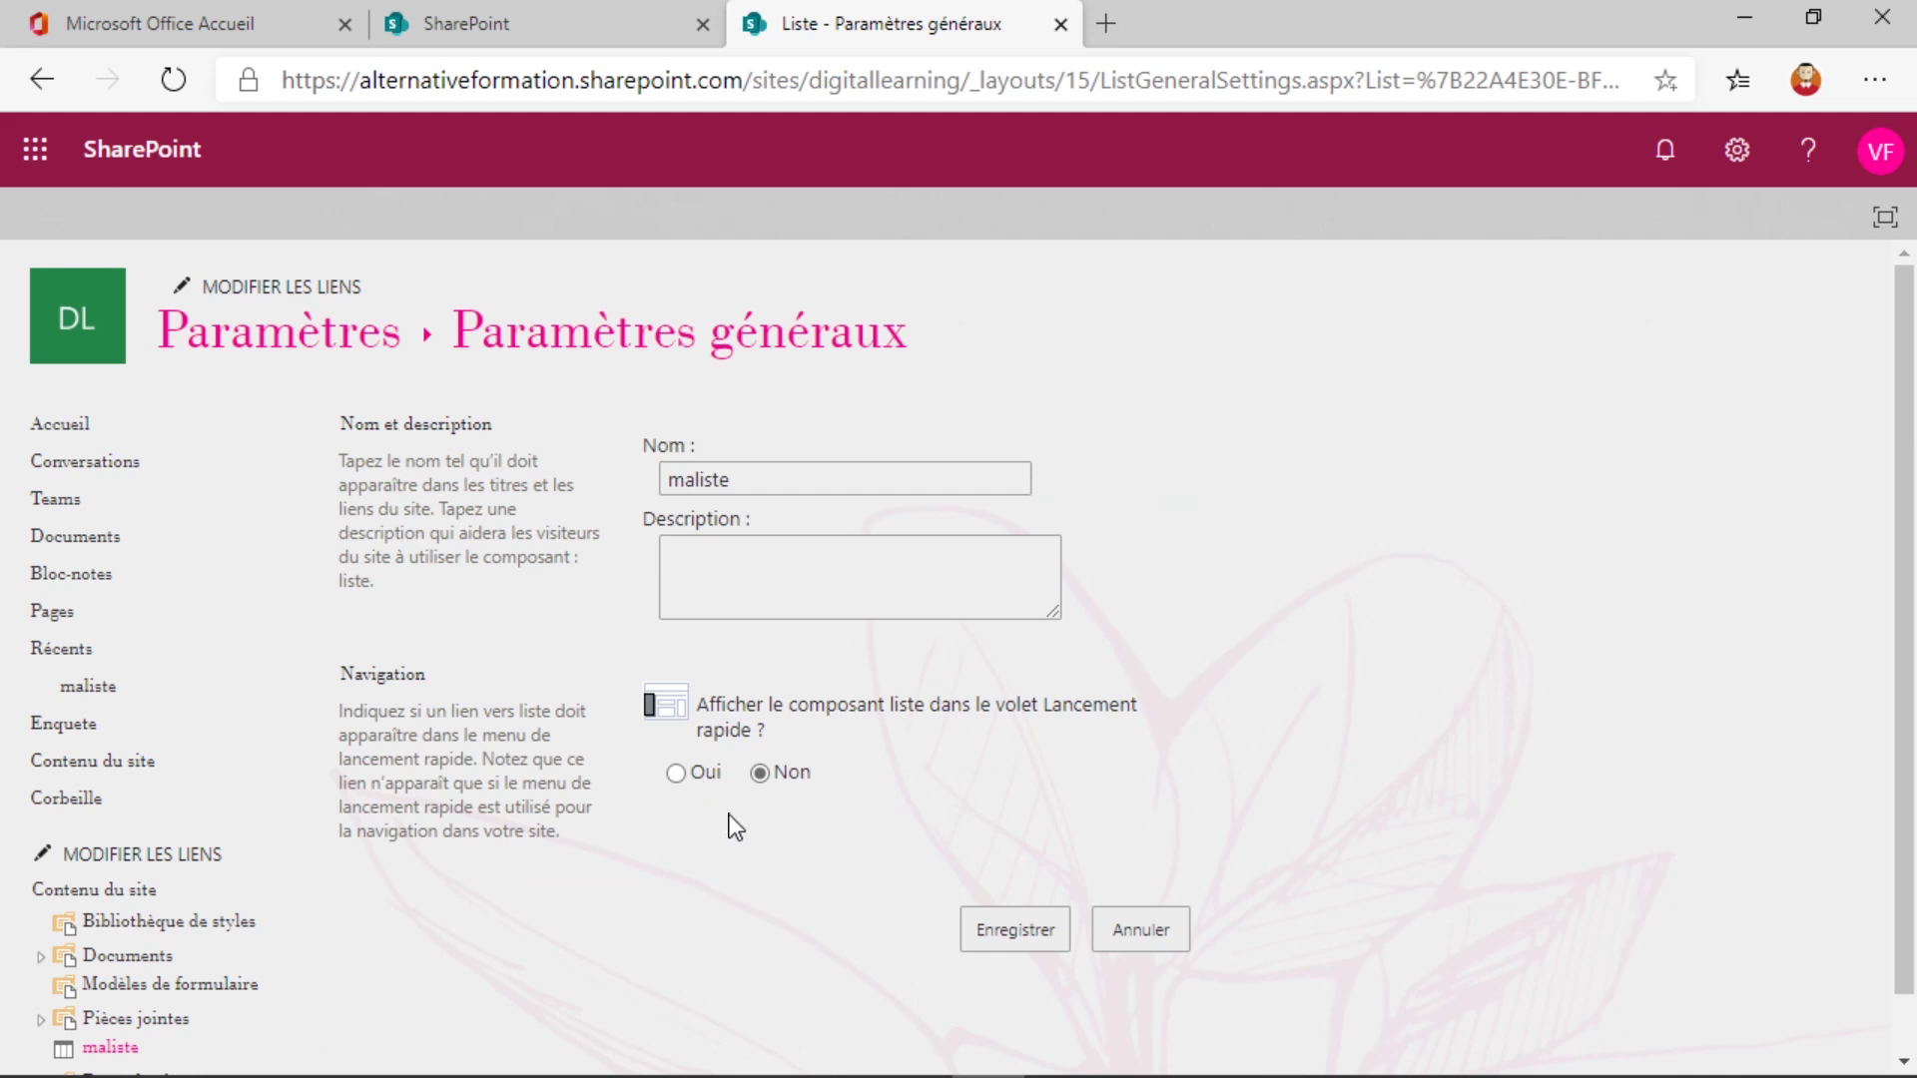
{"action": "left_click", "coordinate": [678, 777]}
{"action": "left_click", "coordinate": [1014, 947]}
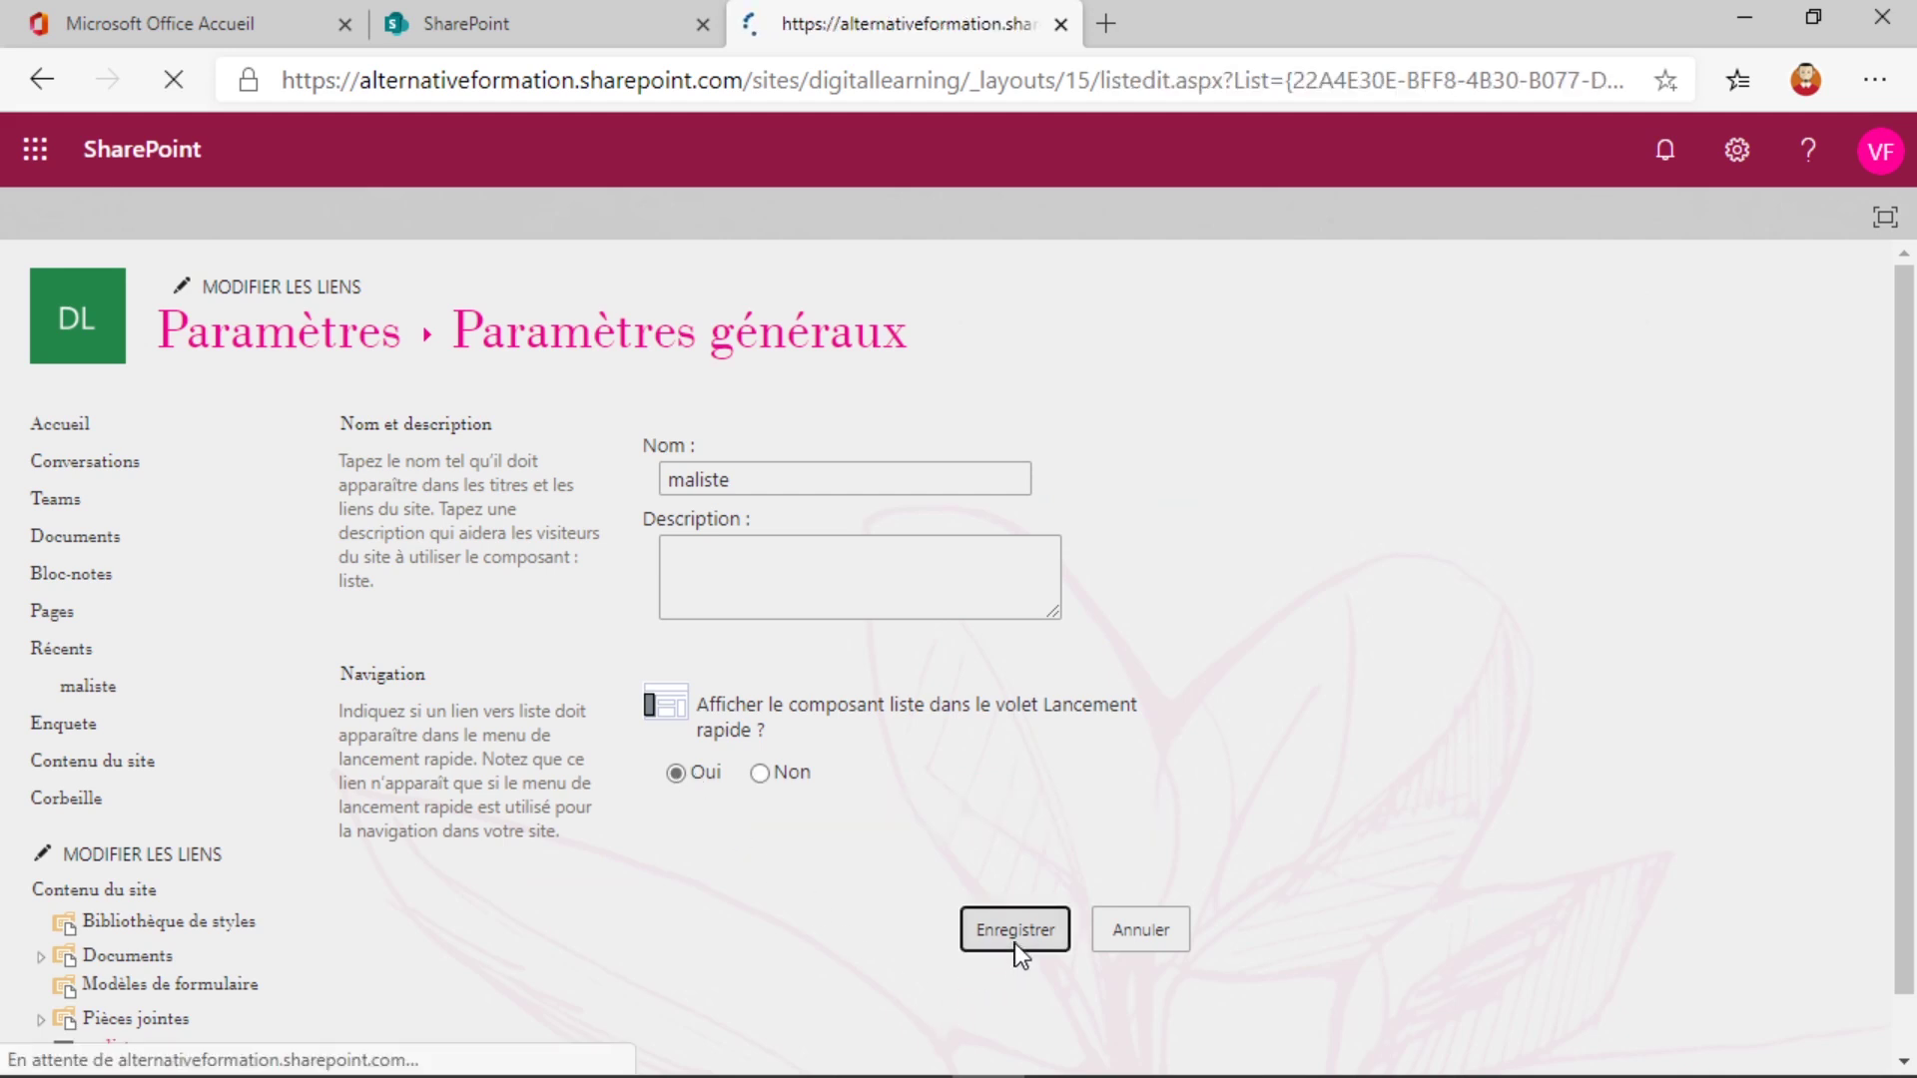